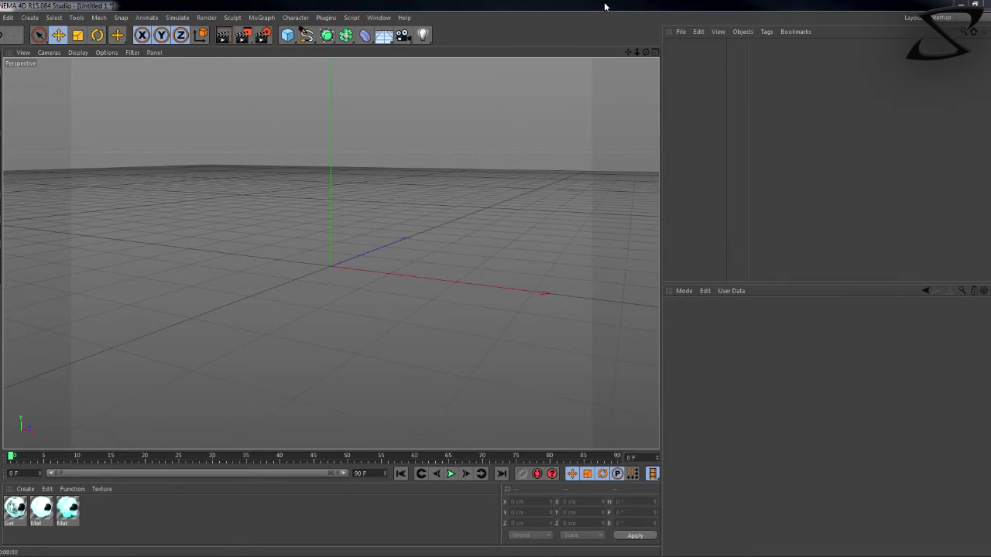
Step: Drag the grainy grayscale .jpg from the desktop into Cinema 4D to create a new textured material
double_click(420, 5)
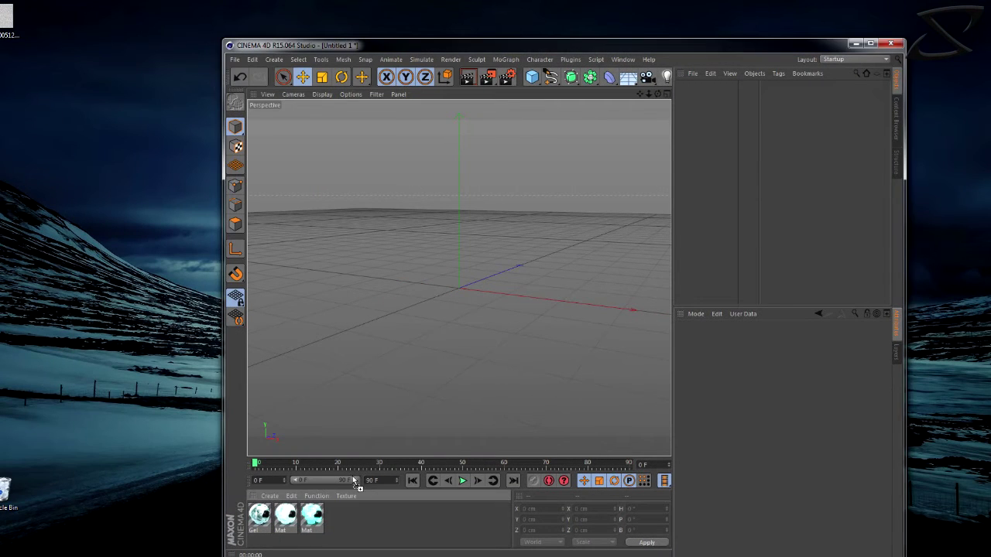
left_click_drag(353, 480, 365, 510)
left_click(504, 322)
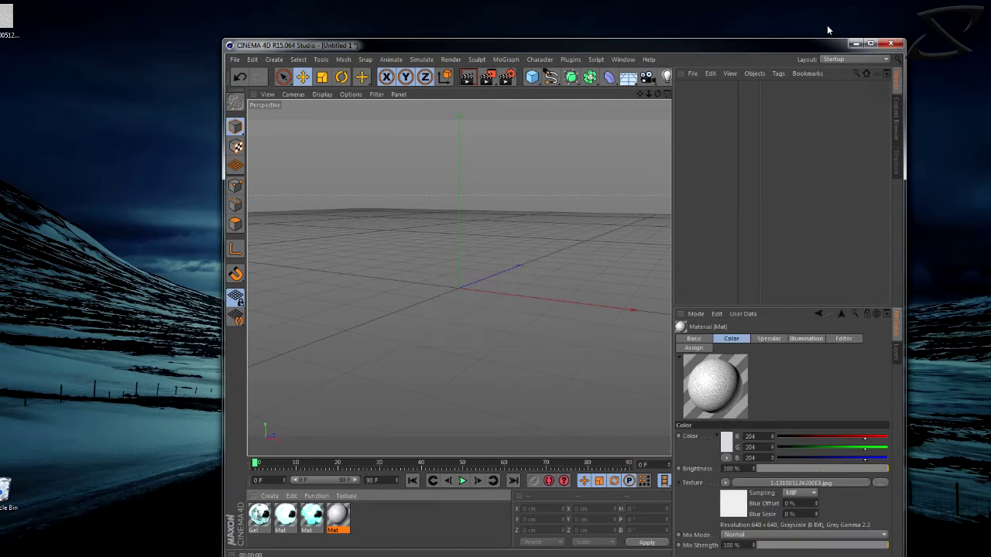
left_click(870, 44)
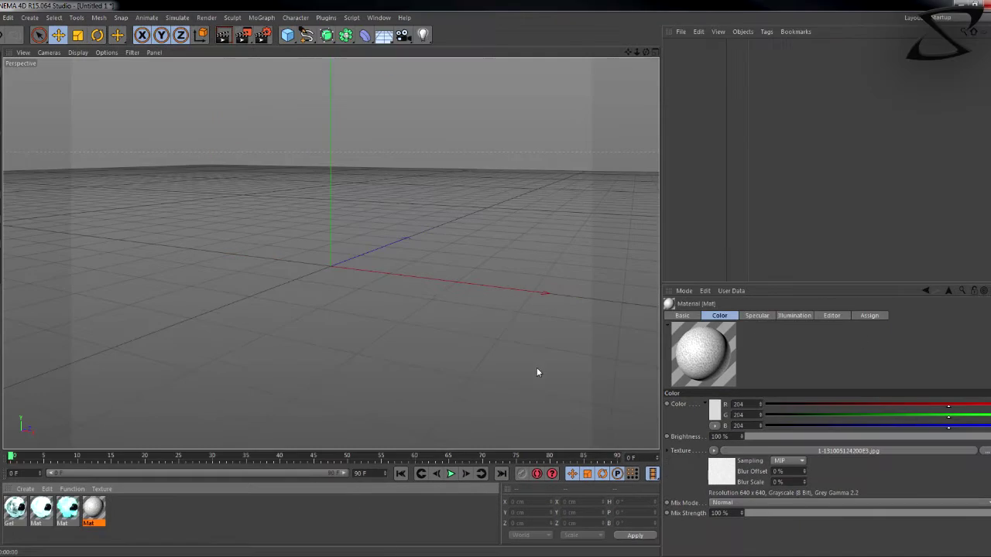
double_click(94, 507)
left_click(264, 157)
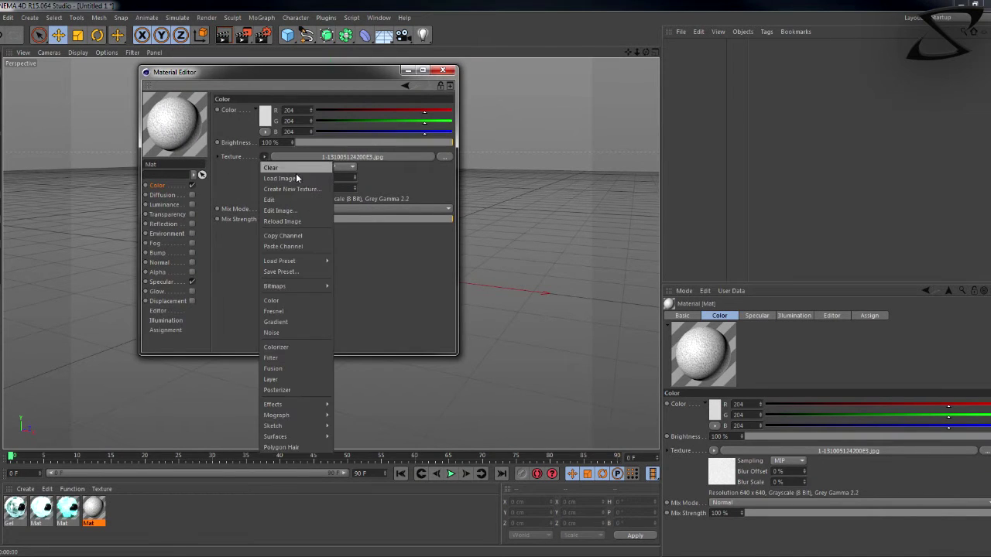
left_click(292, 232)
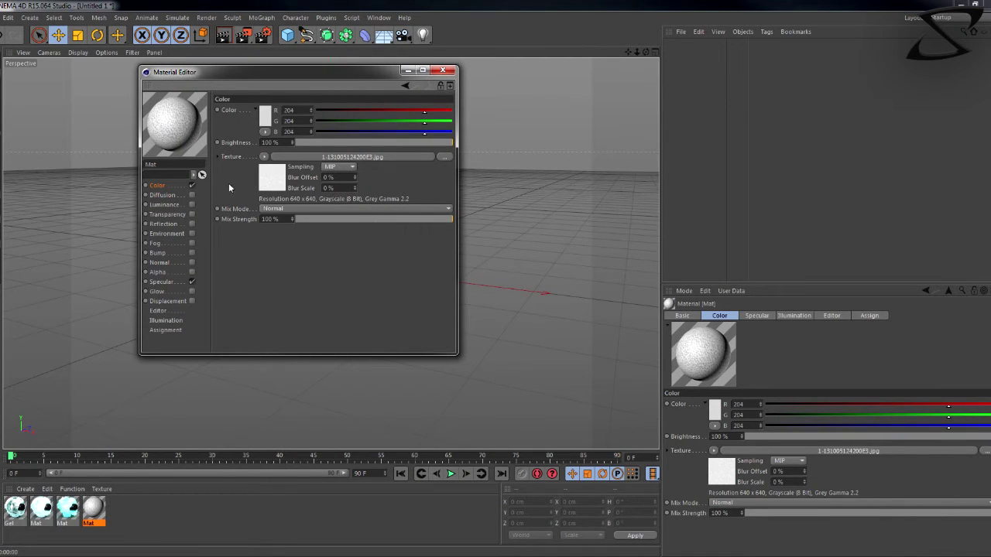
left_click(192, 254)
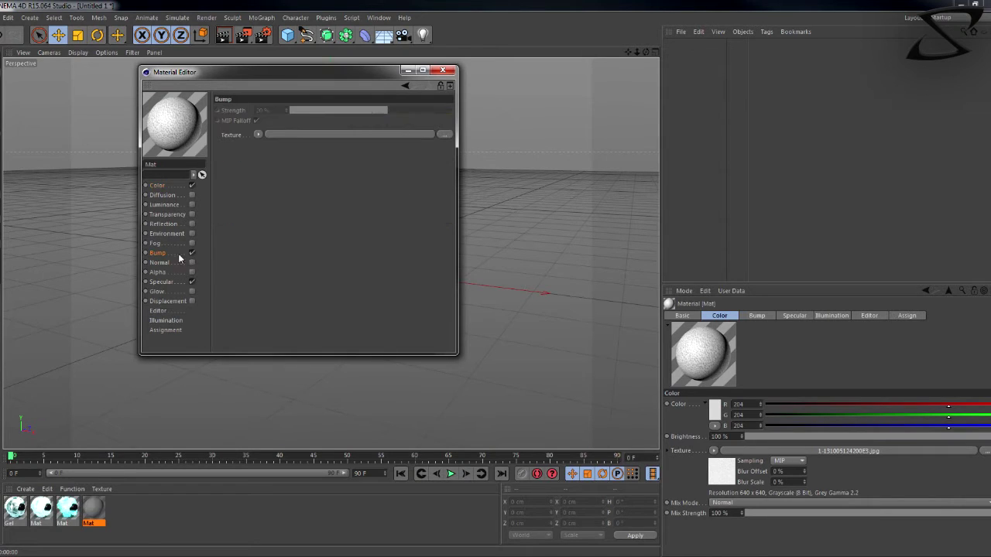
left_click(257, 134)
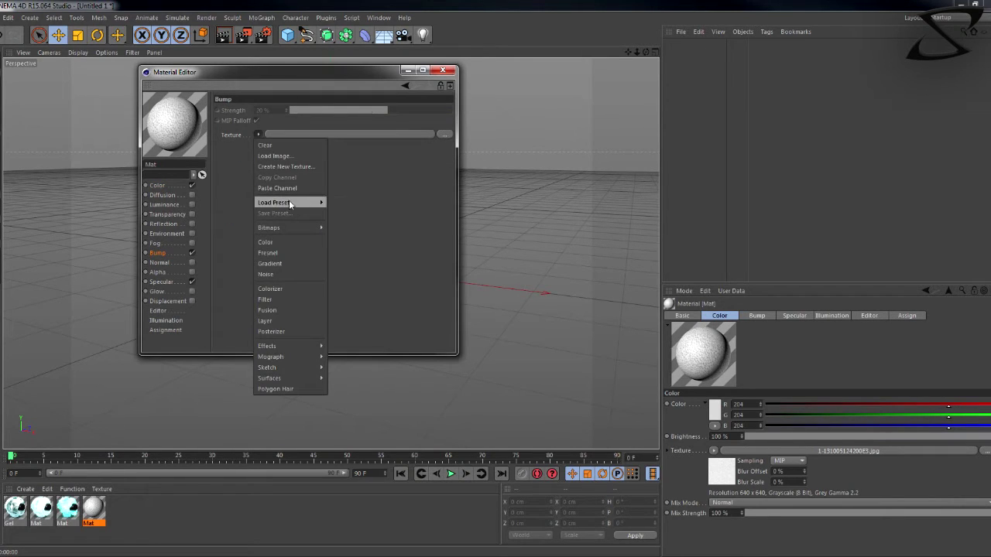
mouse_move(289, 200)
left_click(349, 202)
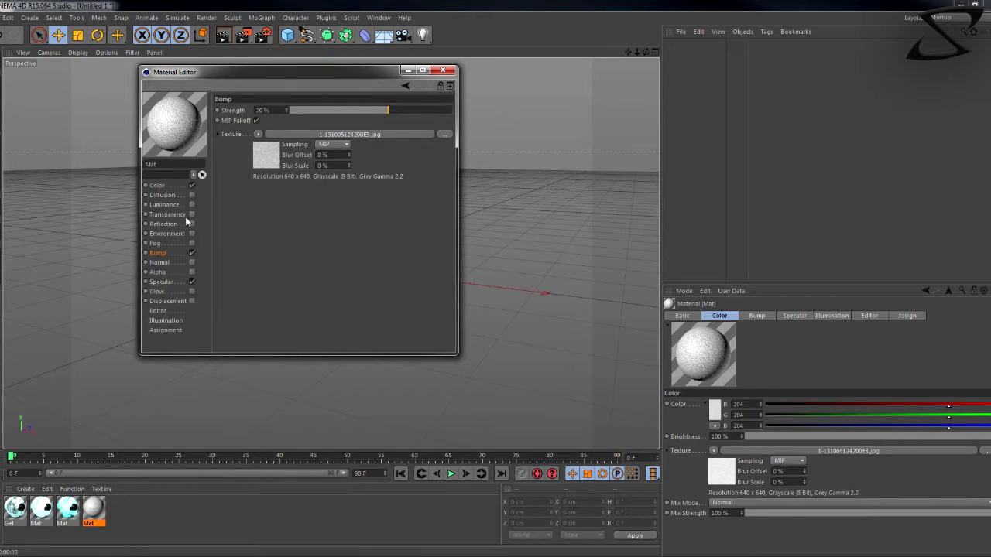
Step: Turn off Specular, clear the image from the Color channel and set the colour to pure white
left_click(192, 281)
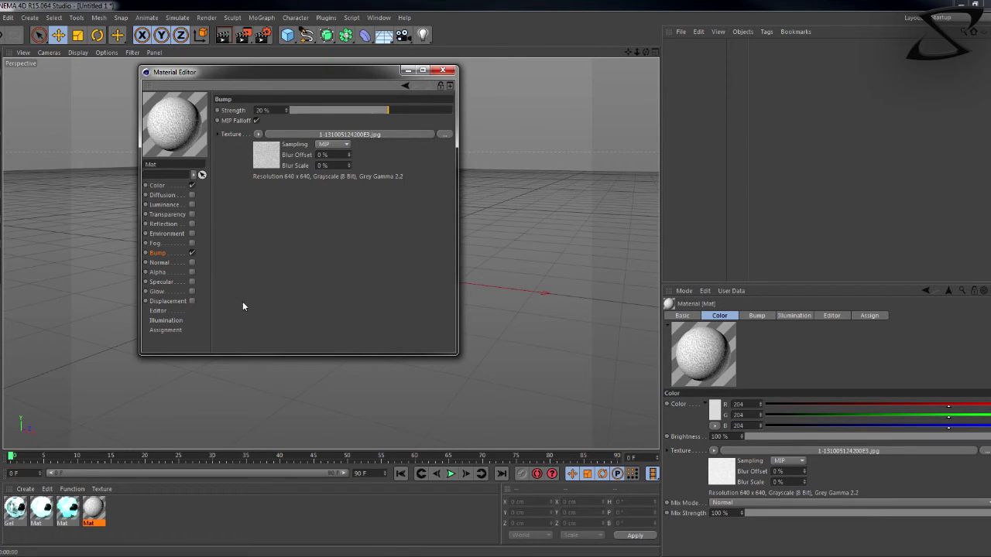
left_click(159, 194)
left_click(167, 186)
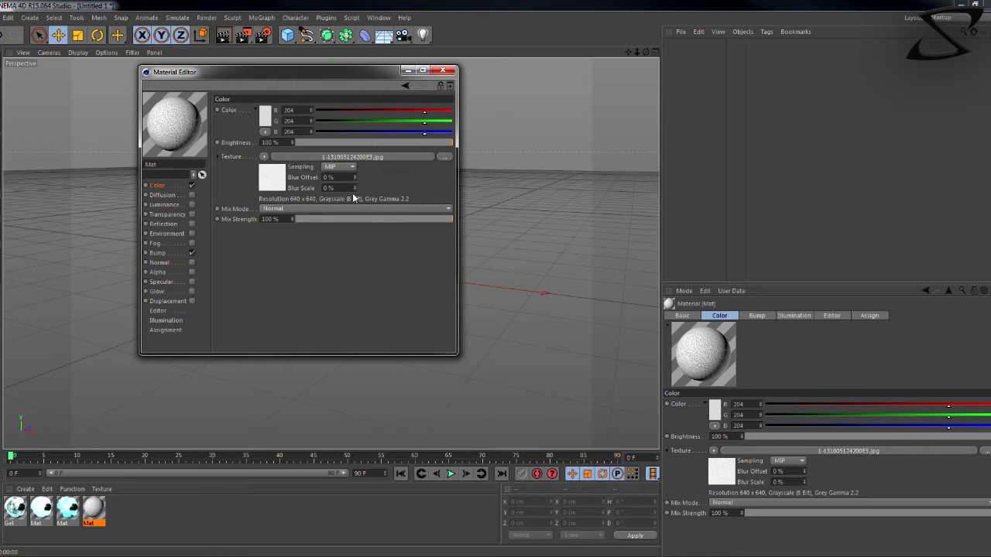
left_click(271, 157)
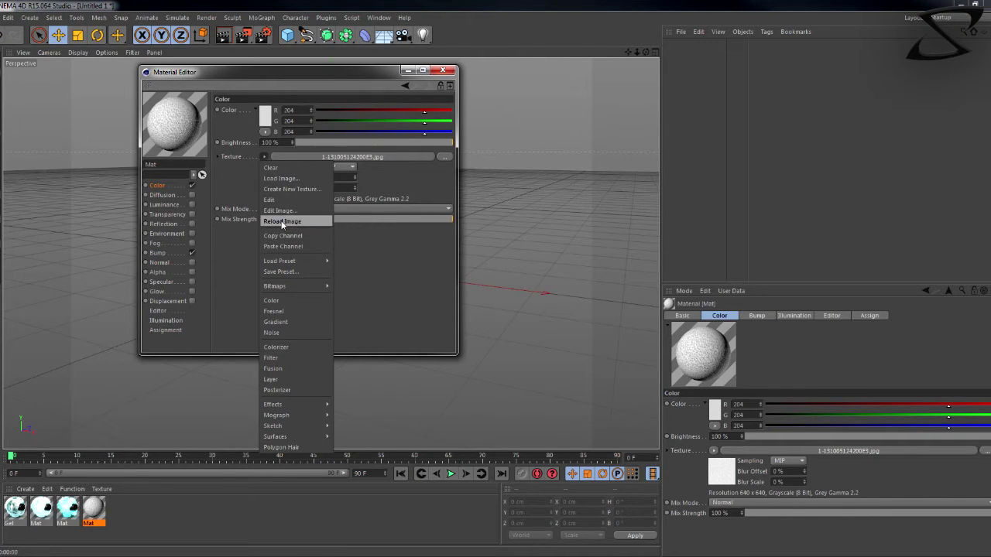
left_click(271, 167)
left_click(268, 120)
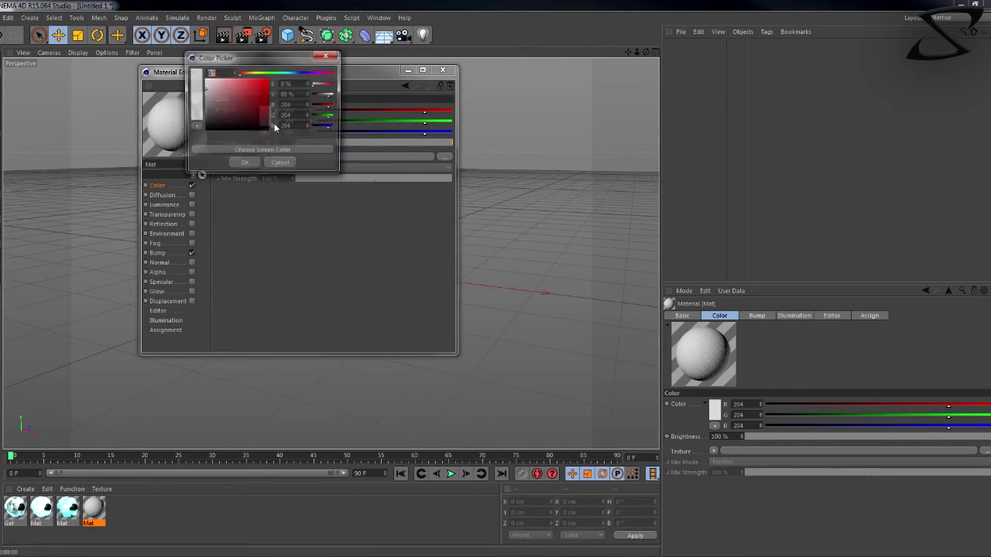
left_click(205, 81)
left_click(242, 165)
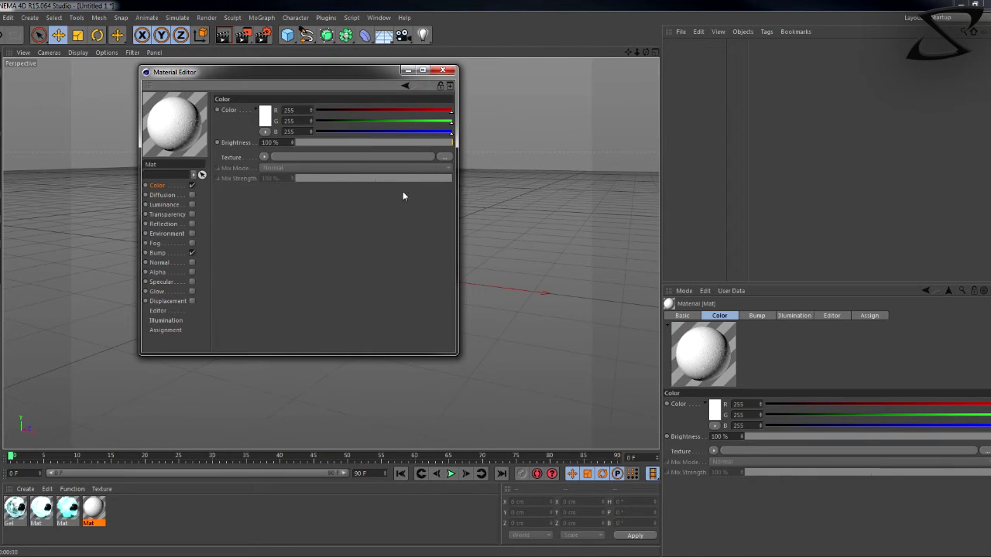
Step: Load an Electric Noise shader into Color with a global scale of 383%
left_click(266, 157)
left_click(298, 296)
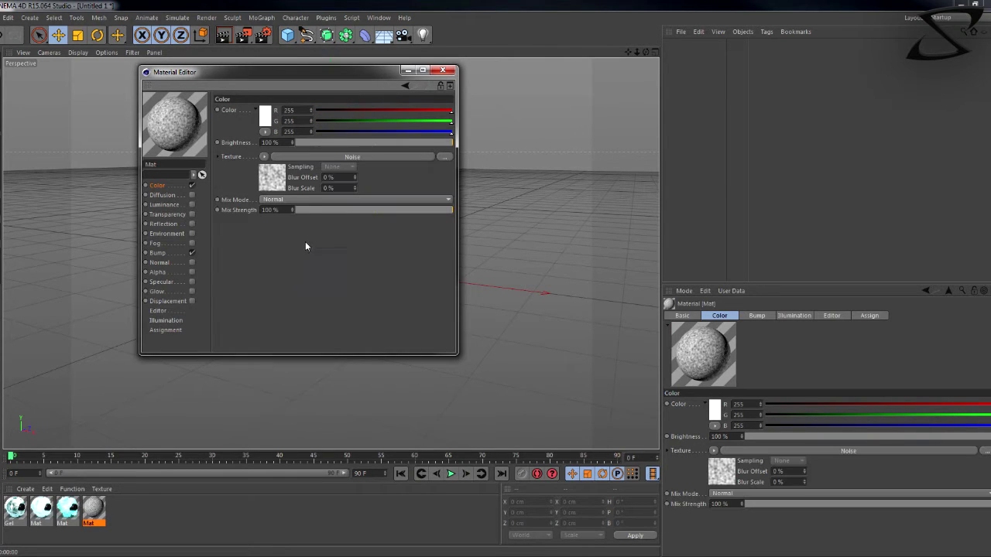
left_click(269, 177)
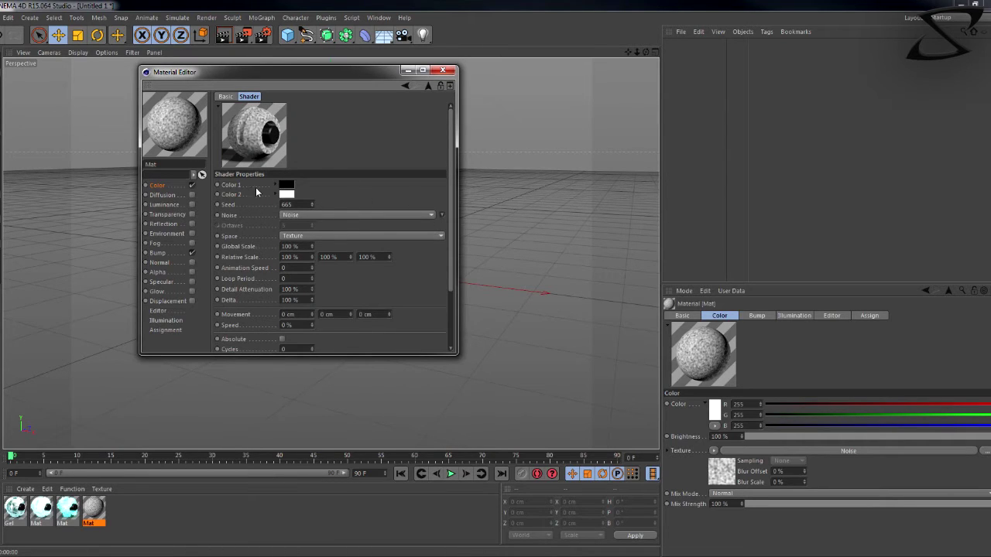
left_click(433, 215)
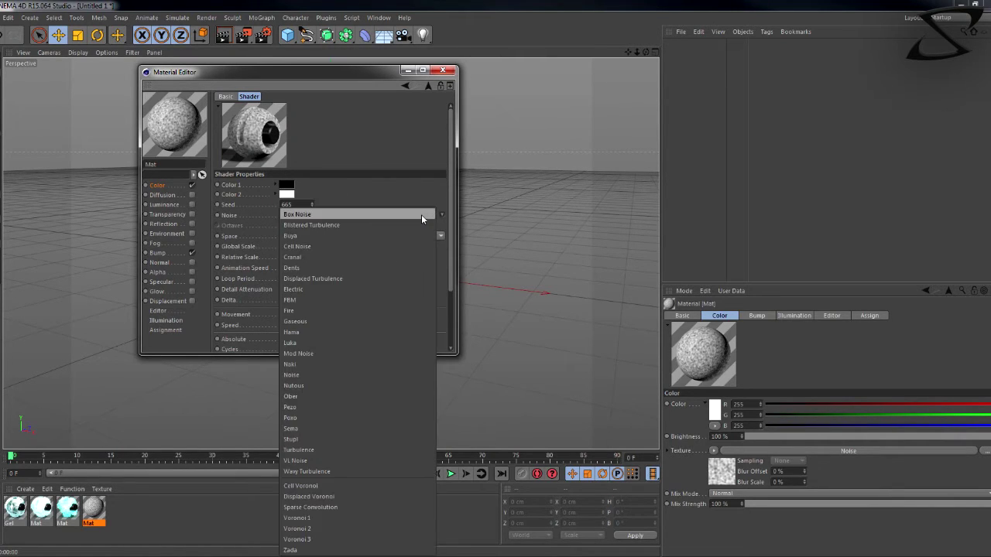
left_click(313, 290)
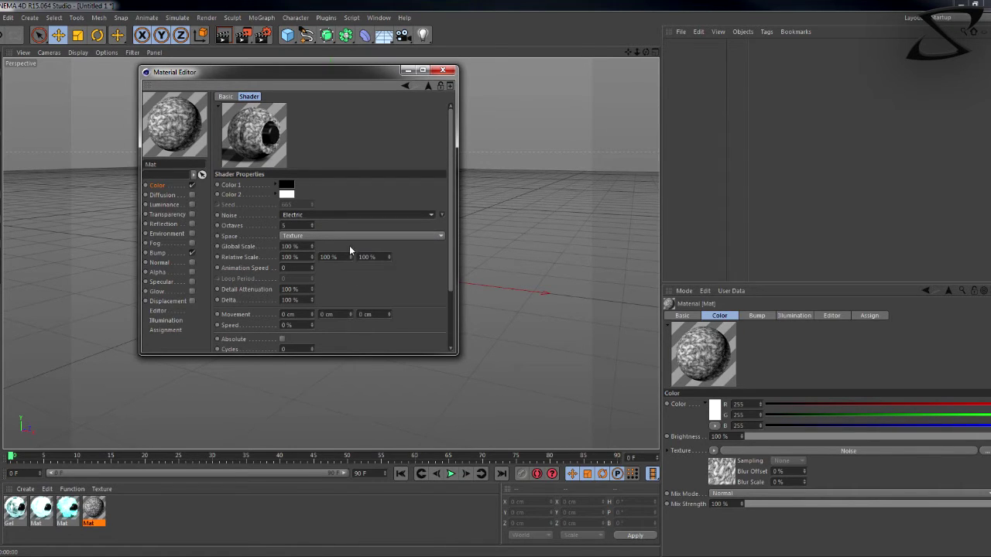
double_click(300, 246)
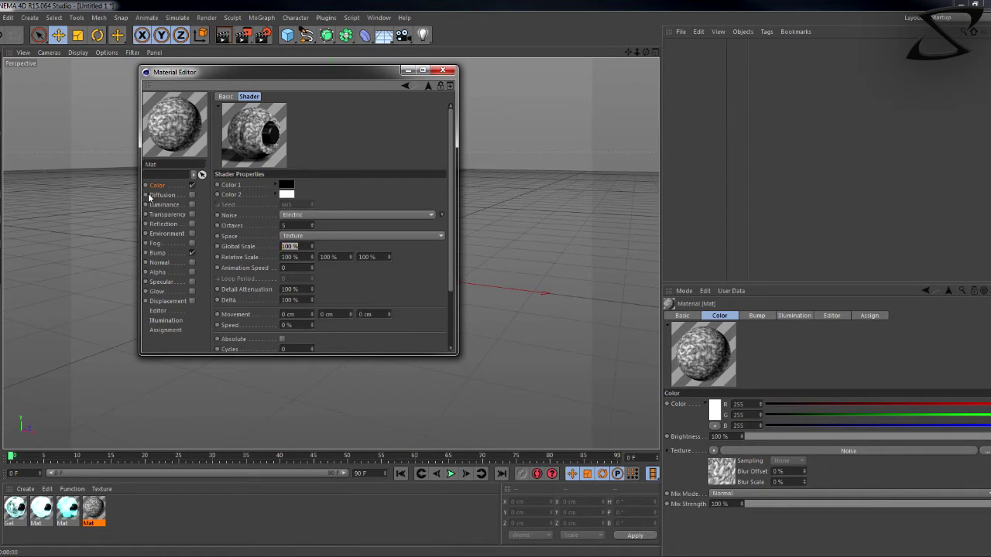
type("350")
key("Return")
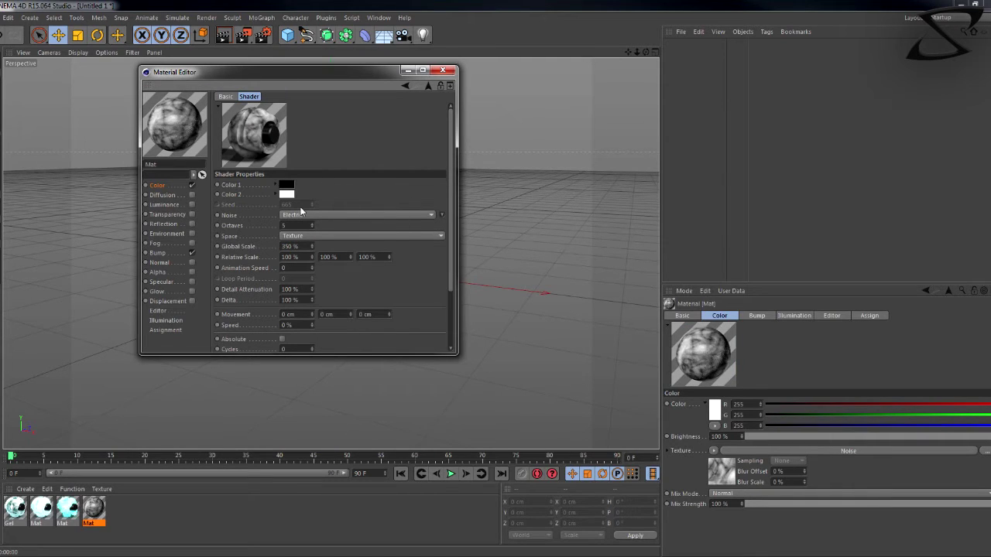
double_click(287, 246)
left_click_drag(311, 246, 312, 246)
Step: Open the material preview in its own window and enlarge the noise shader preview
right_click(190, 108)
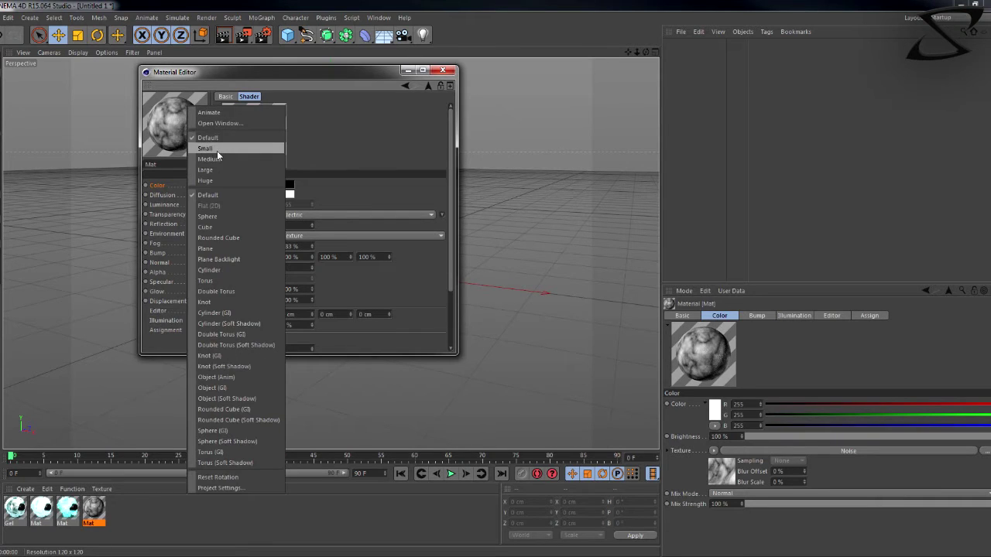
left_click(237, 125)
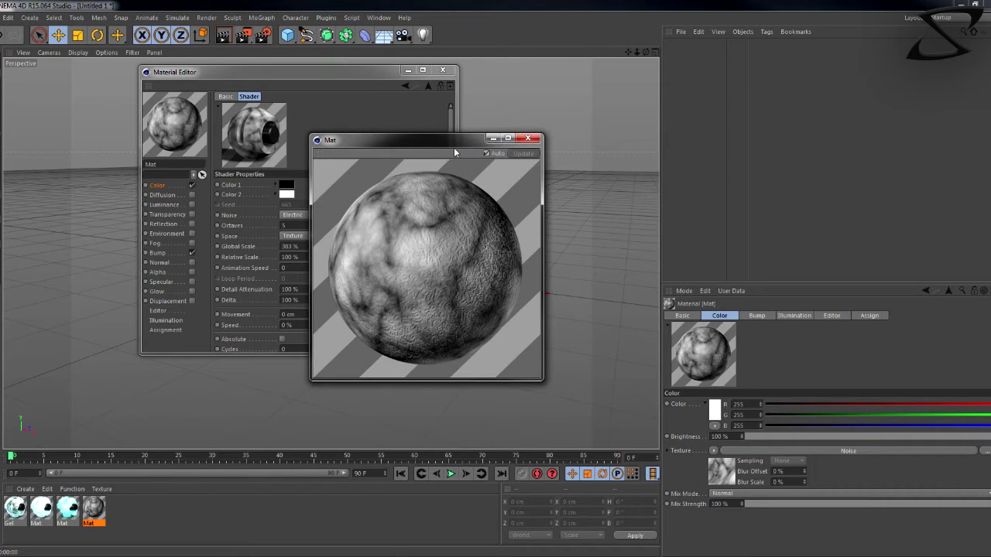
left_click_drag(446, 134, 609, 82)
right_click(258, 130)
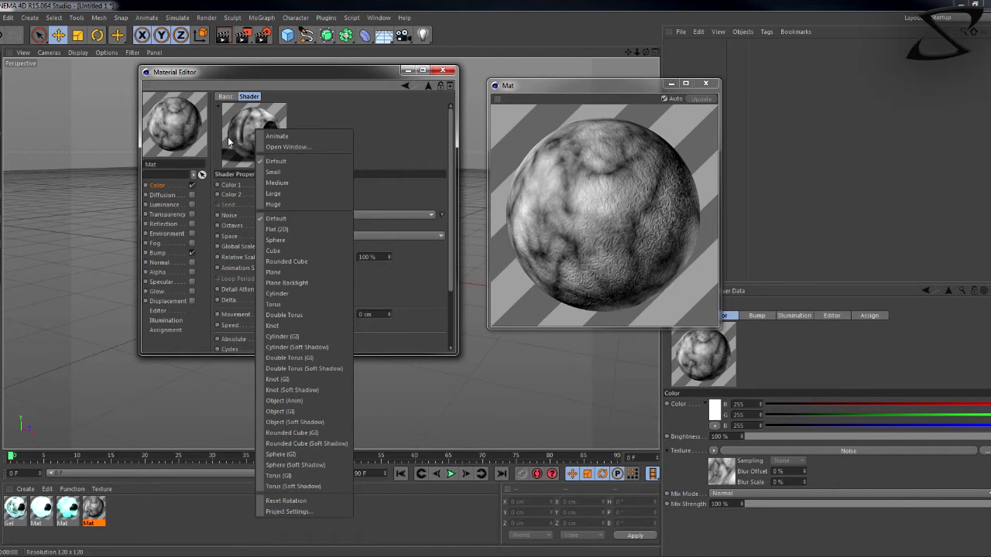
left_click(309, 193)
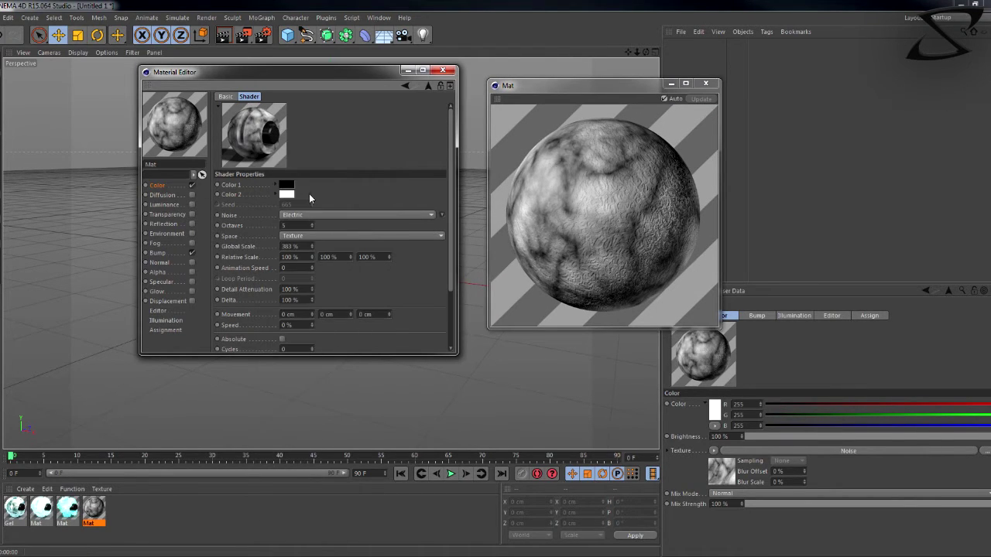
Step: Try the Dents noise, revert to Electric and set Global Scale to 261%
left_click(442, 214)
left_click(449, 264)
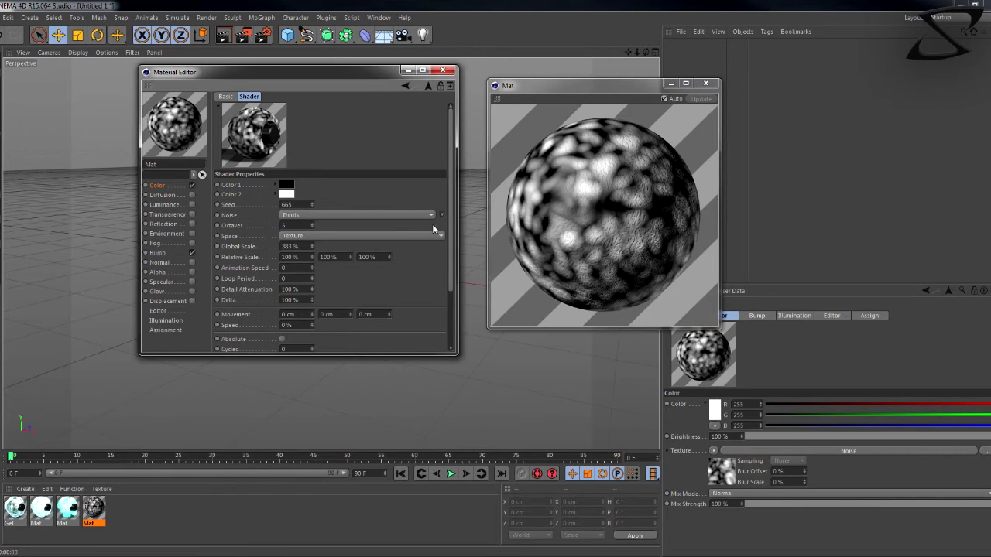
left_click(442, 215)
left_click(499, 256)
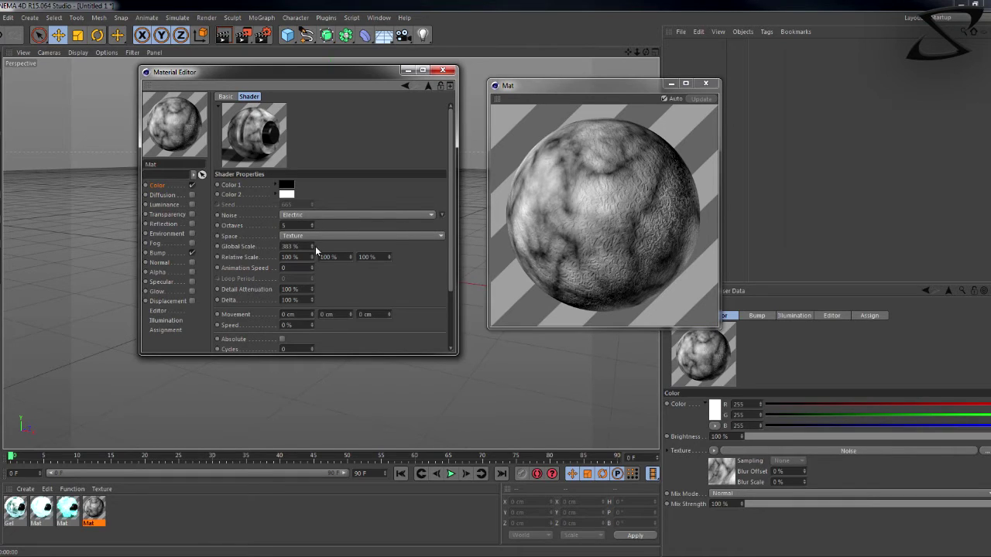
left_click(290, 246)
type("261")
key("Return")
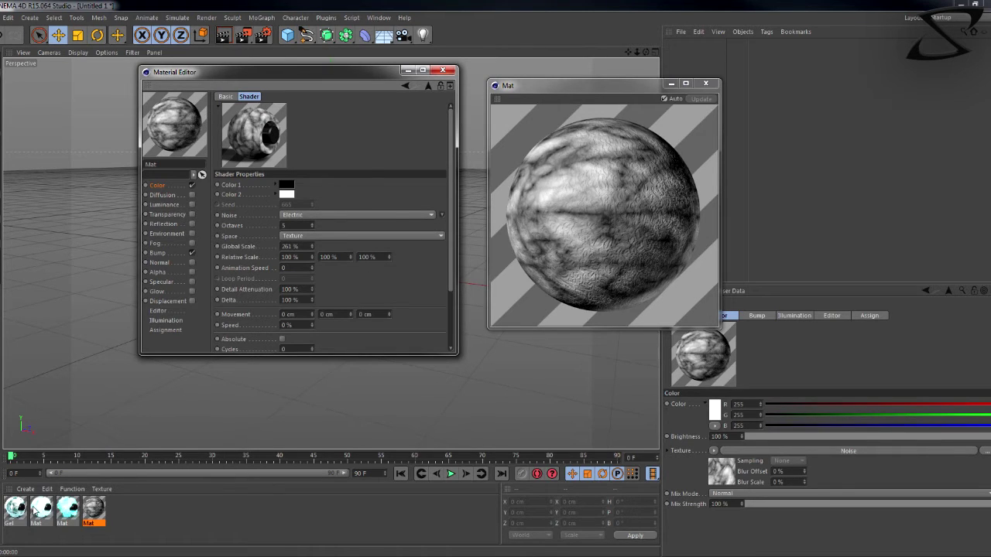
left_click(36, 511)
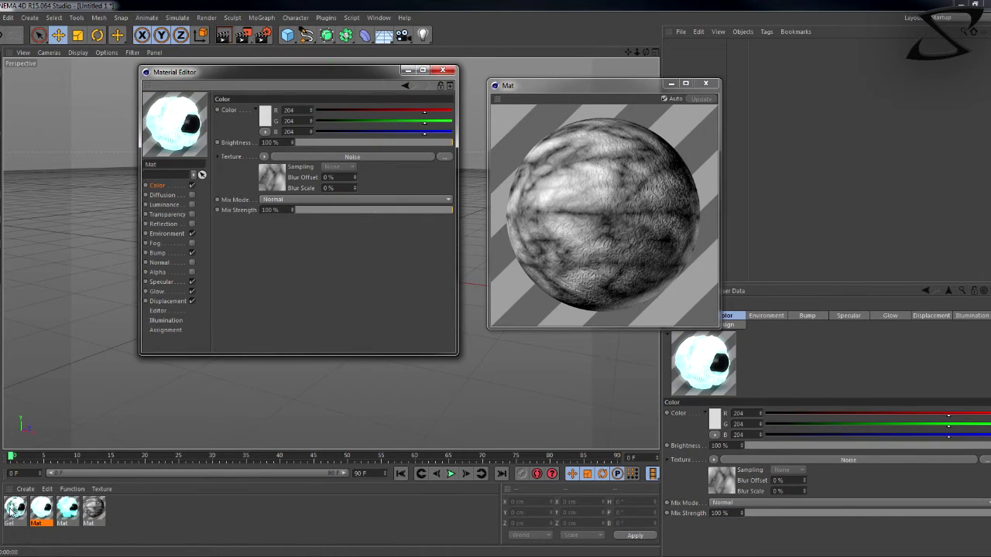
Step: Toggle the cyan gel material's Glow off and back on, then minimize the editor and reopen the fourth material
left_click(192, 291)
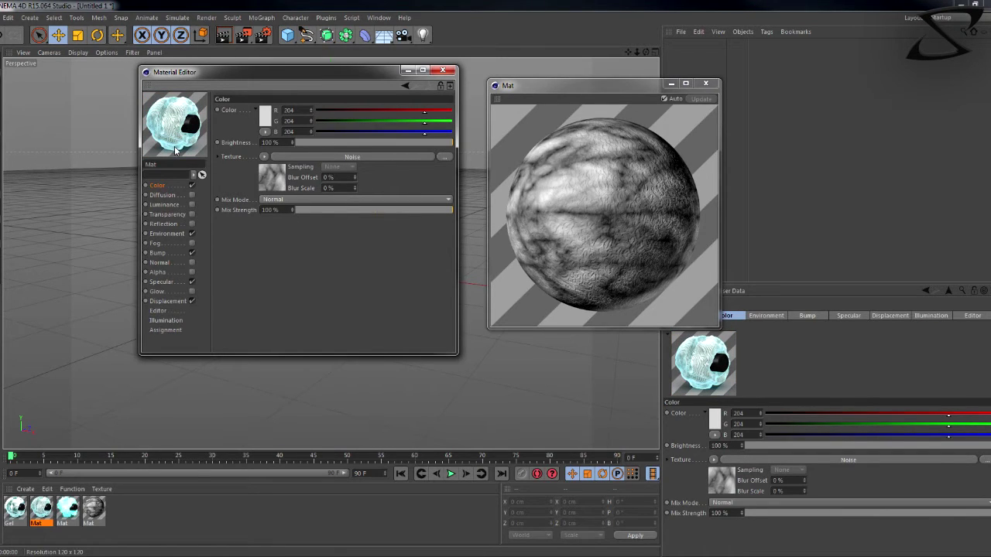
left_click(192, 291)
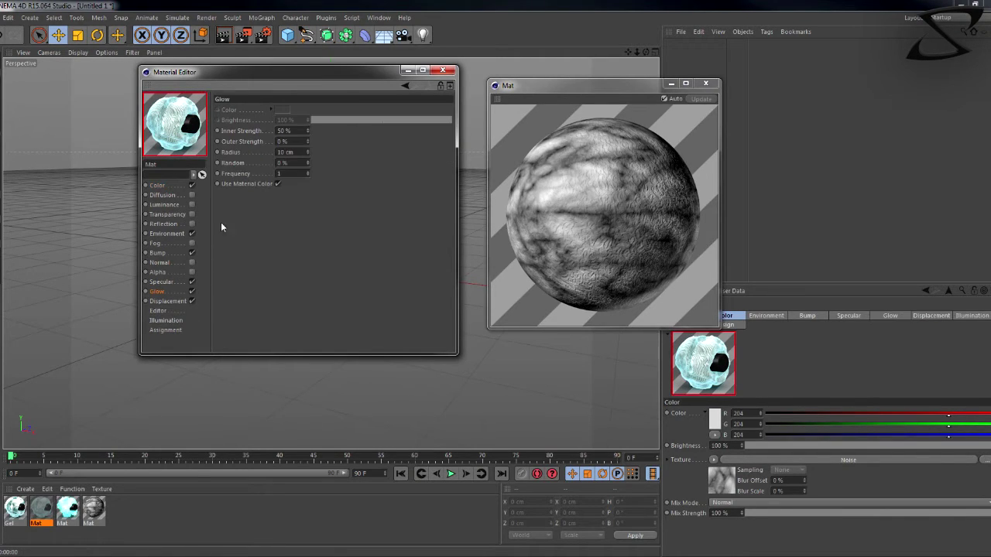
left_click(407, 70)
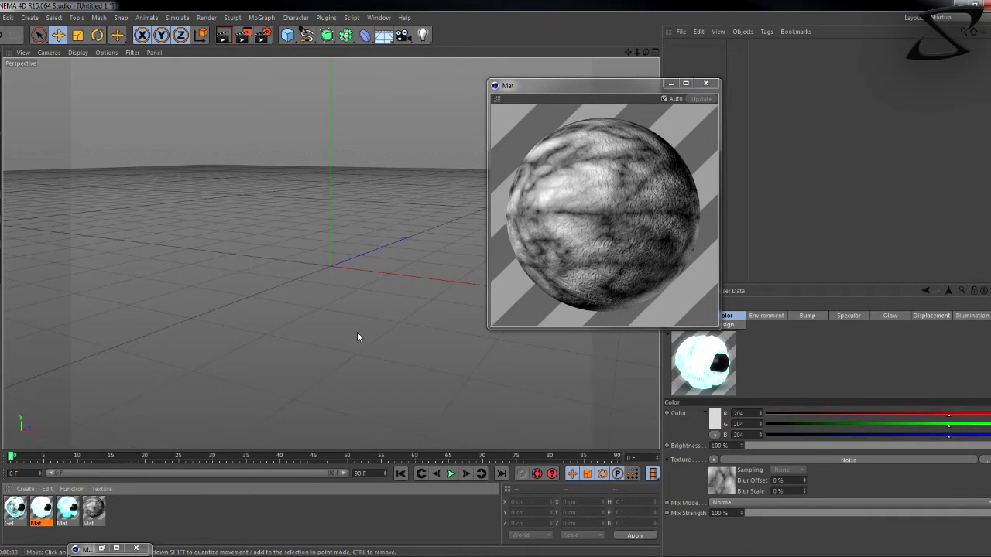
left_click(94, 511)
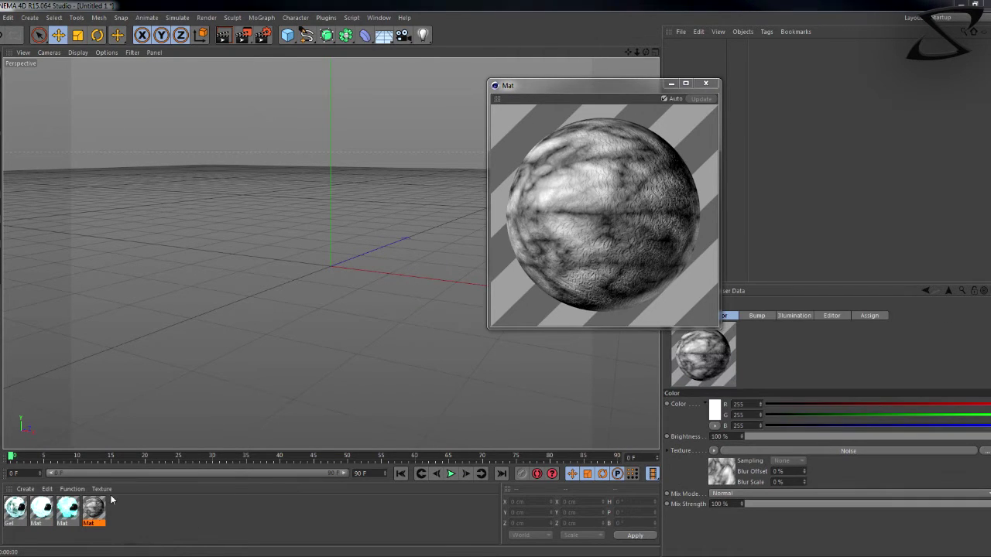
double_click(93, 508)
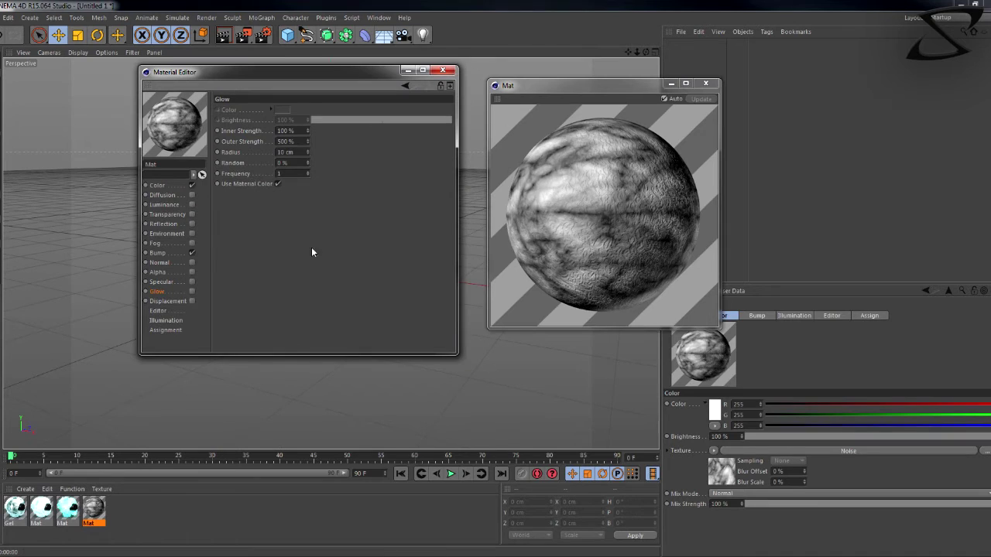
Step: Set the Electric noise's Relative Scale to 50%, 50%, 25%
left_click(167, 187)
left_click(270, 182)
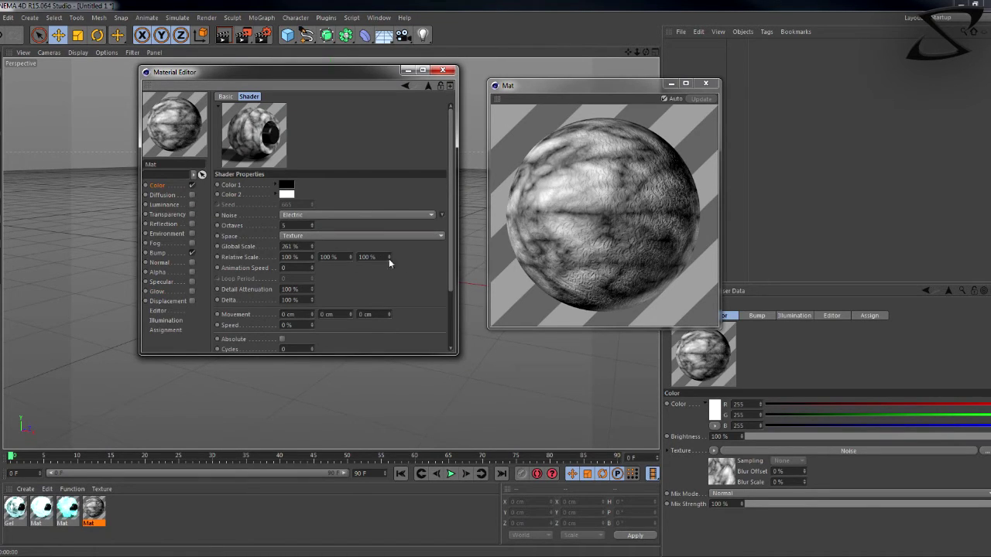
left_click(368, 257)
double_click(368, 257)
type("25")
key("Return")
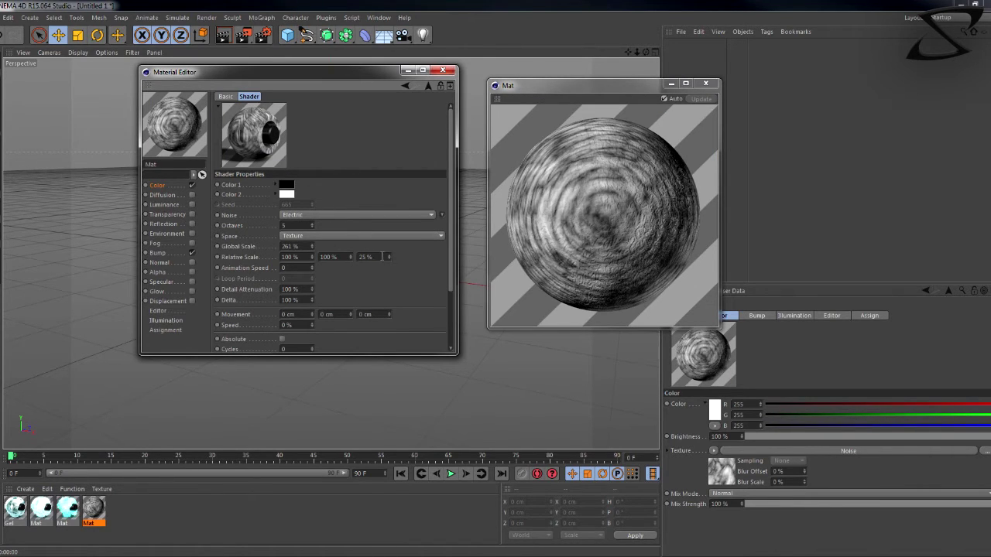
left_click(362, 257)
double_click(328, 257)
type("50")
key("Return")
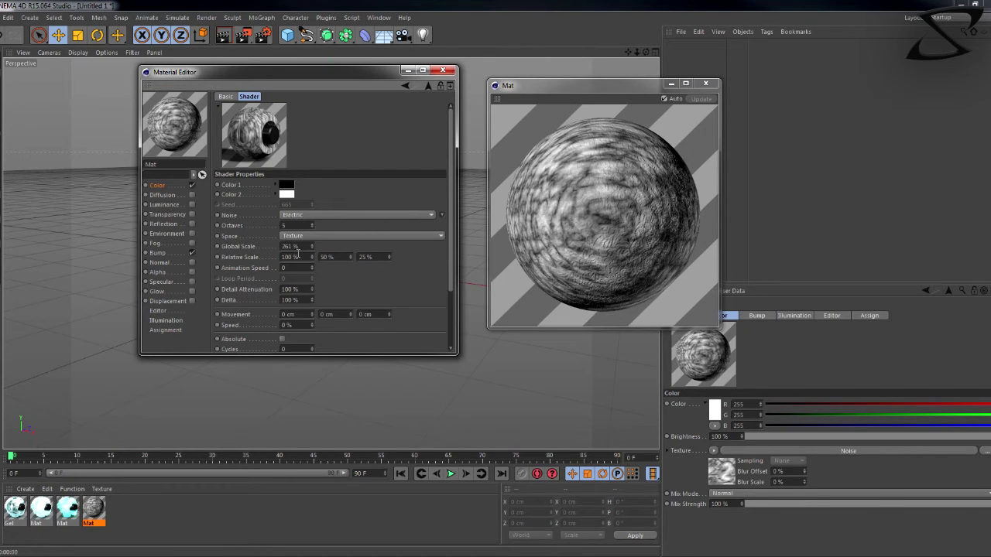
double_click(297, 256)
type("50")
key("Return")
Step: Lower the noise Octaves to 1.9 and return to the Color channel page
scroll(255, 259, "down", 3)
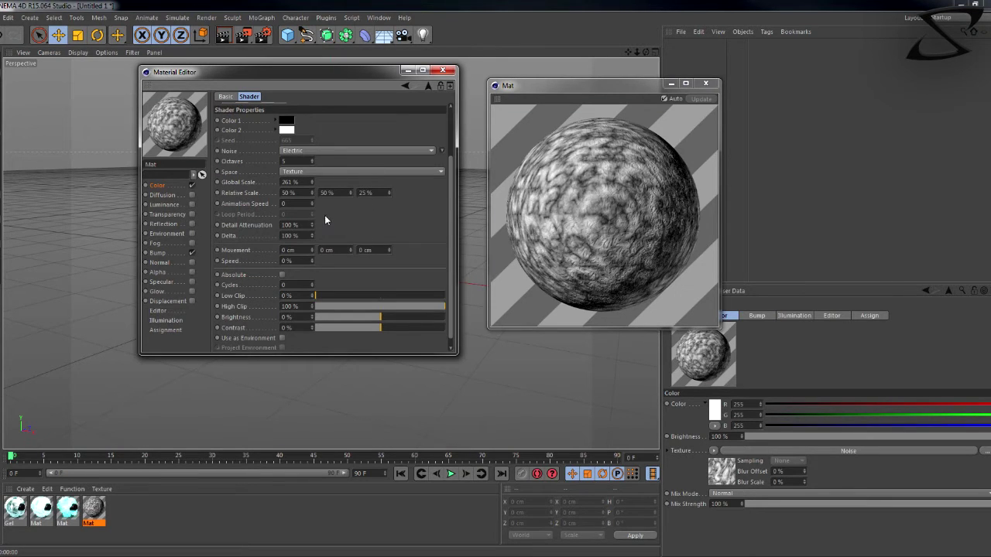
scroll(324, 215, "up", 4)
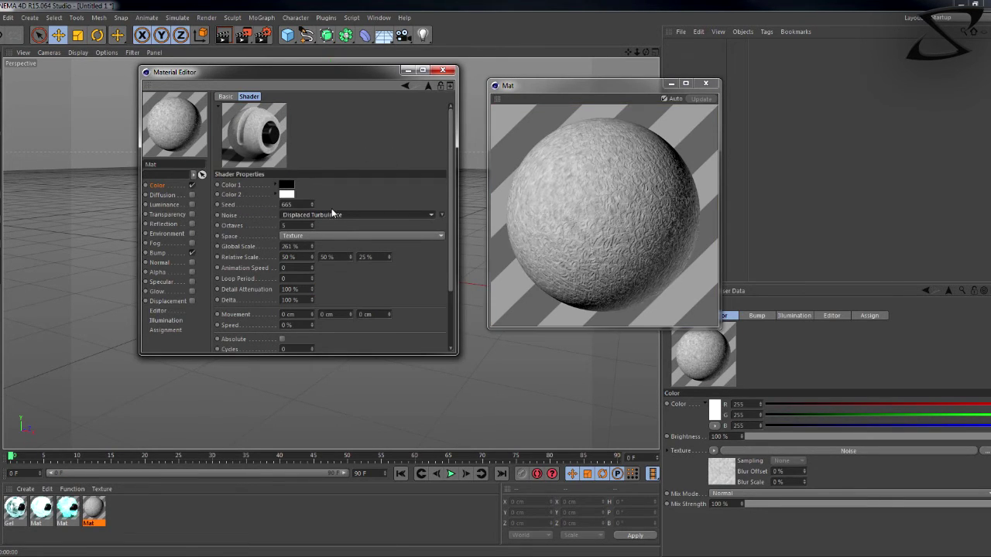
scroll(343, 216, "down", 1)
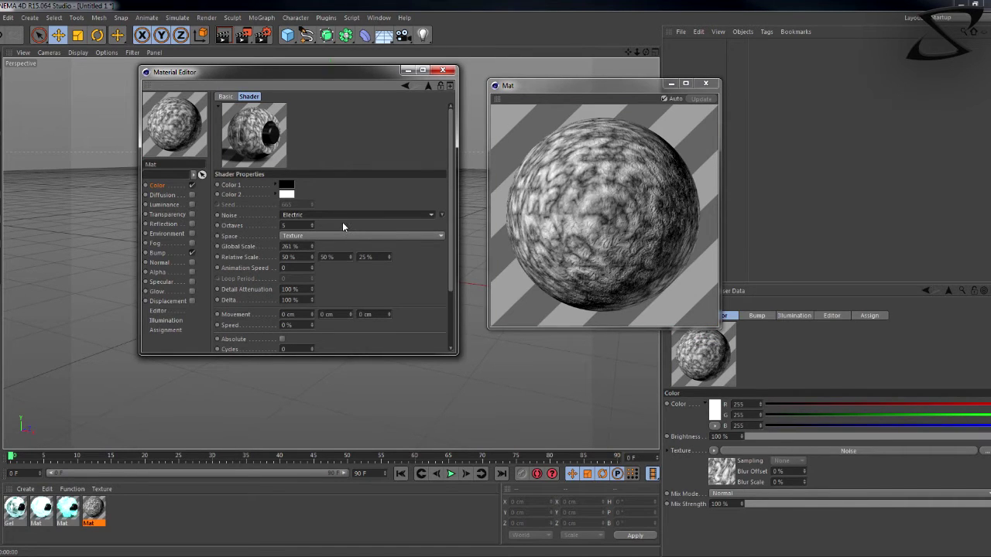
left_click_drag(312, 225, 312, 230)
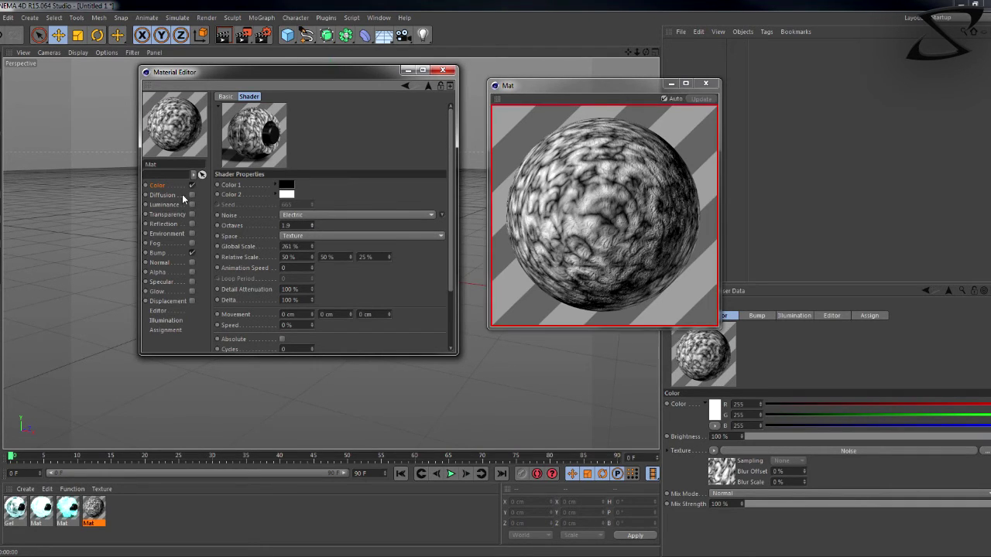
left_click(159, 186)
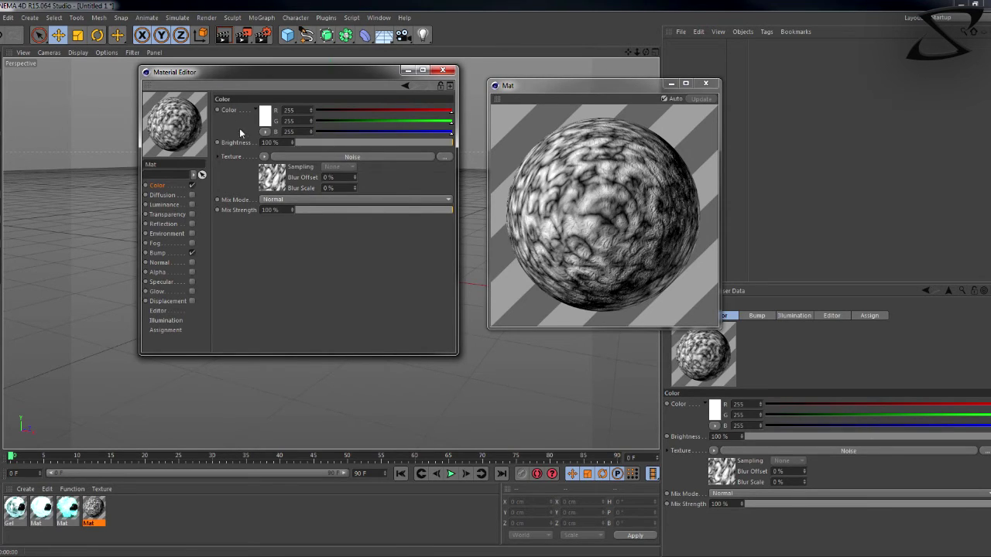
Step: Preview the material on the Object (GI) shape and switch on its Displacement channel
right_click(182, 125)
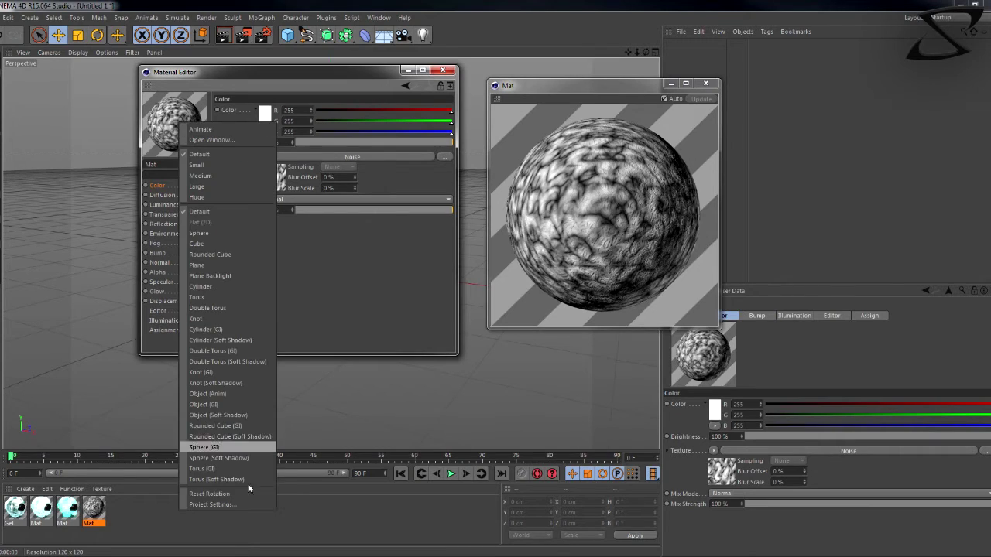
left_click(223, 405)
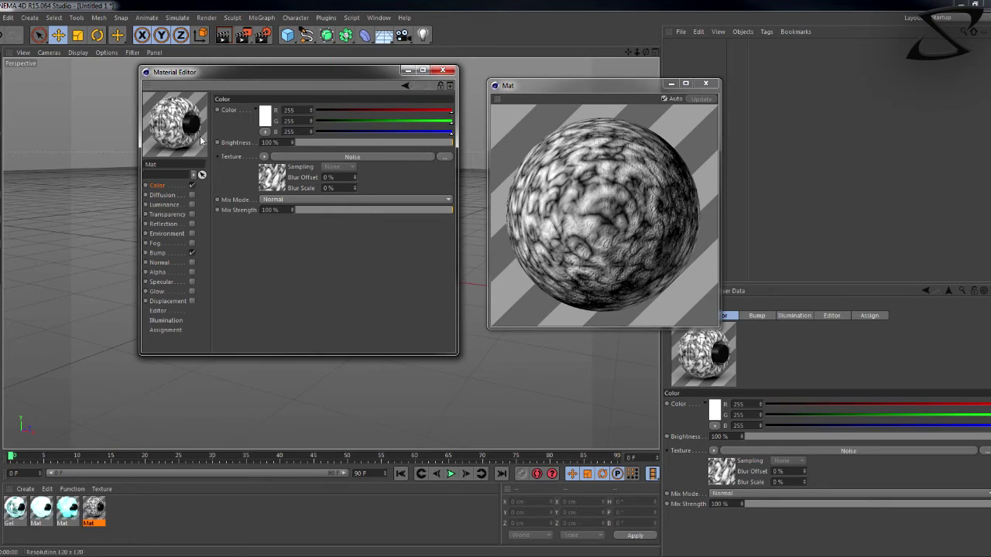
left_click(167, 301)
left_click(192, 301)
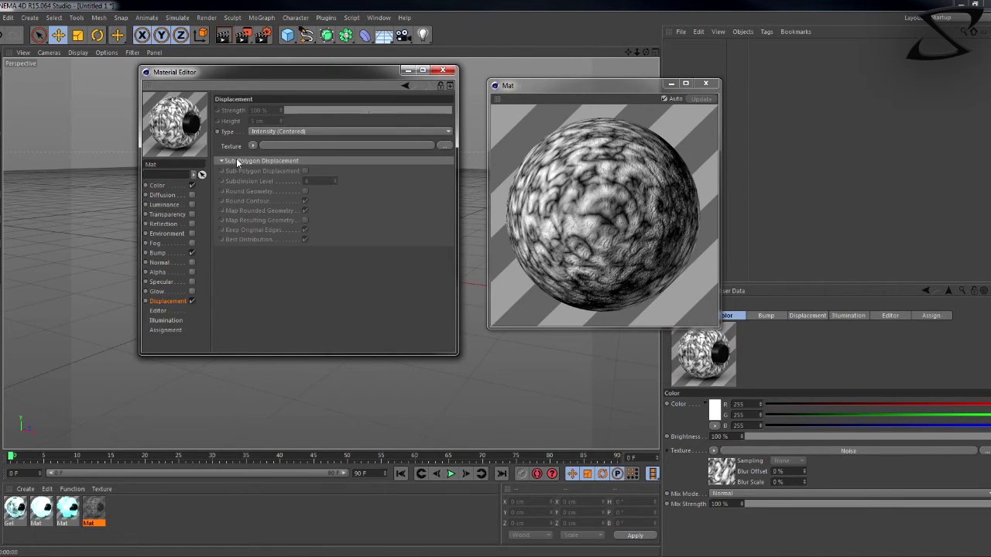
left_click(253, 146)
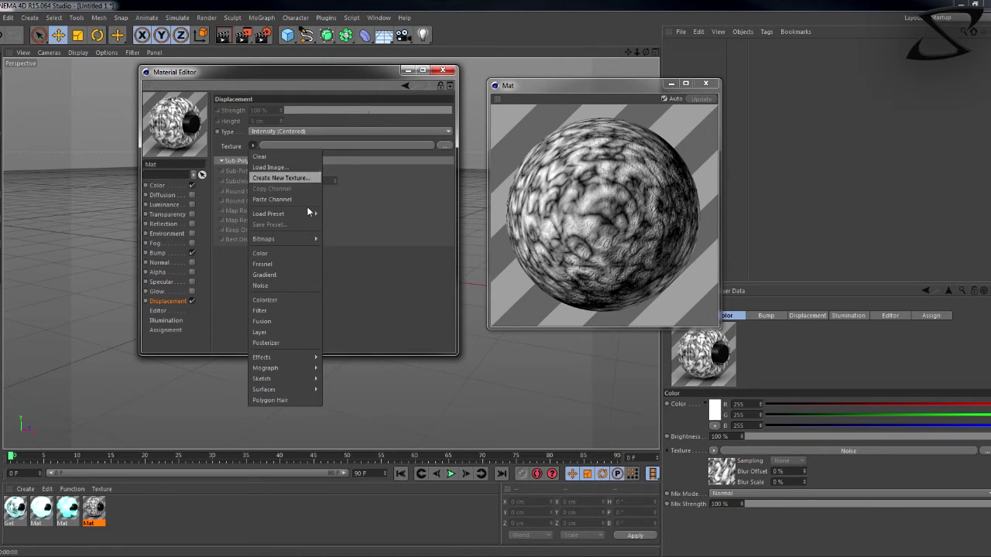
left_click(678, 108)
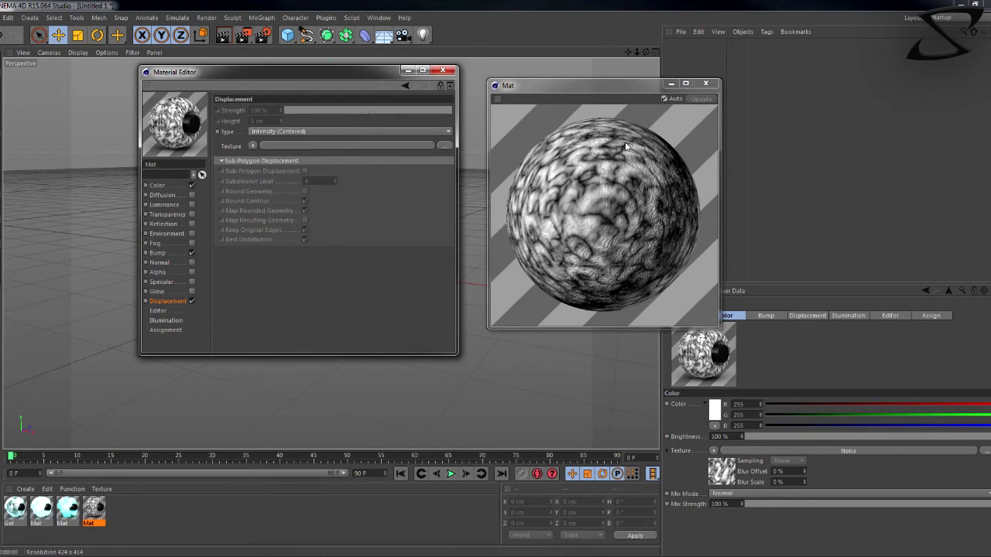
Step: Reopen the material preview in a separate window and make sure Displacement is enabled on Mat
left_click(705, 82)
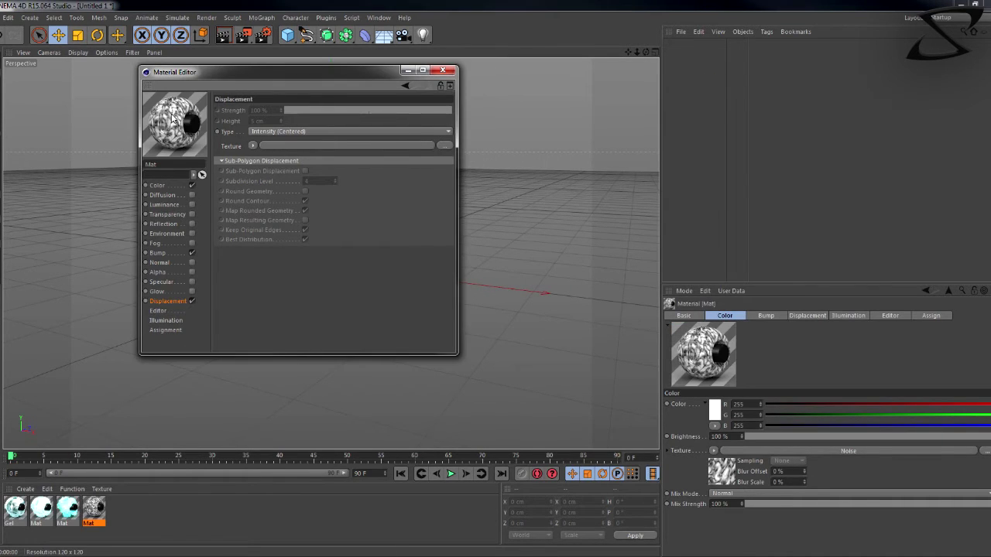
left_click(253, 146)
left_click(205, 126)
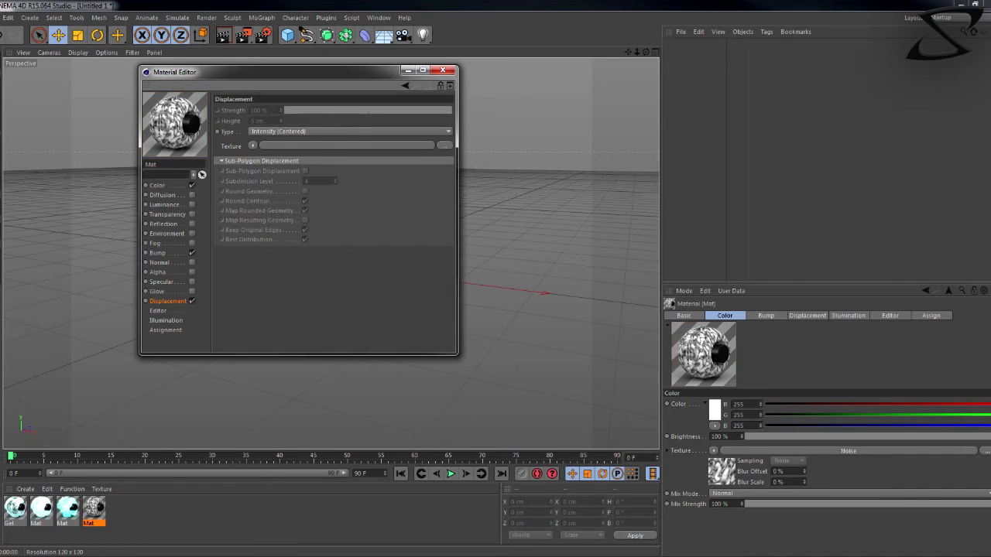
right_click(177, 127)
left_click(198, 137)
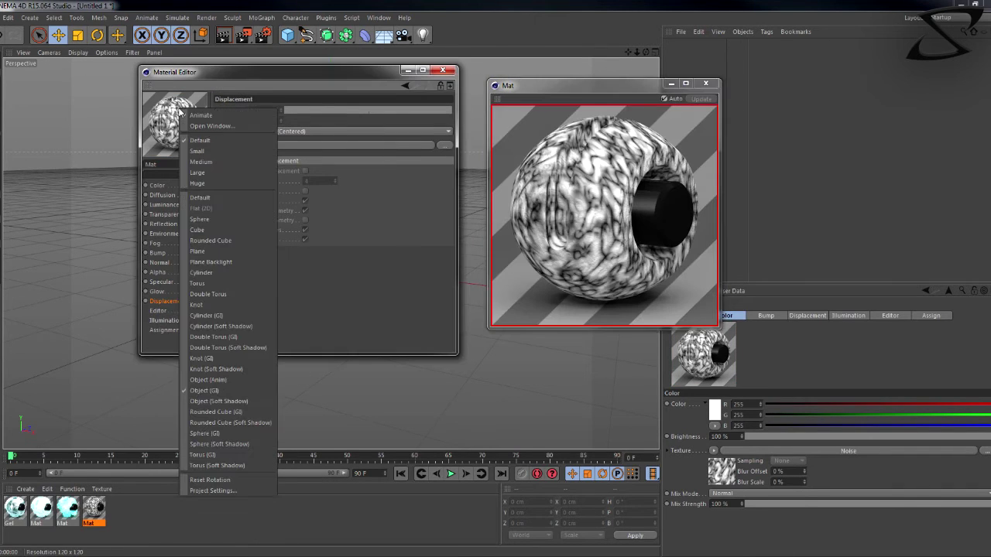
left_click(202, 115)
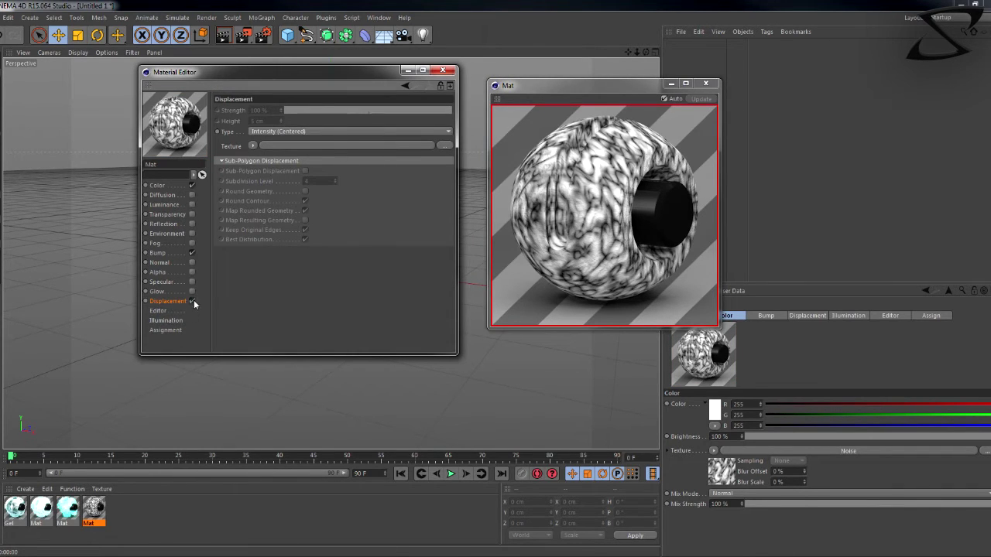
Step: Load an Electric Noise at 650% global scale into Displacement and lower its strength to 30%
left_click(252, 145)
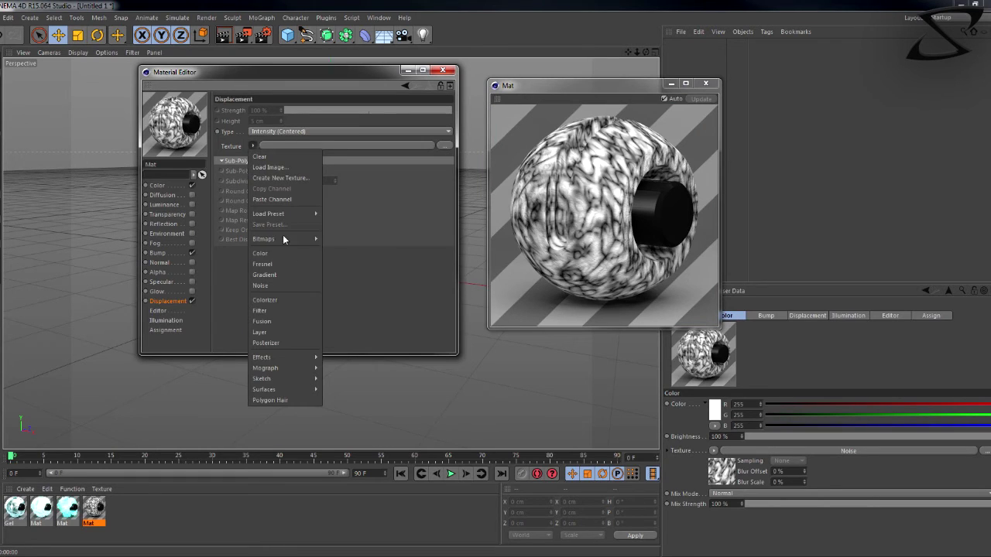
left_click(263, 285)
left_click(274, 160)
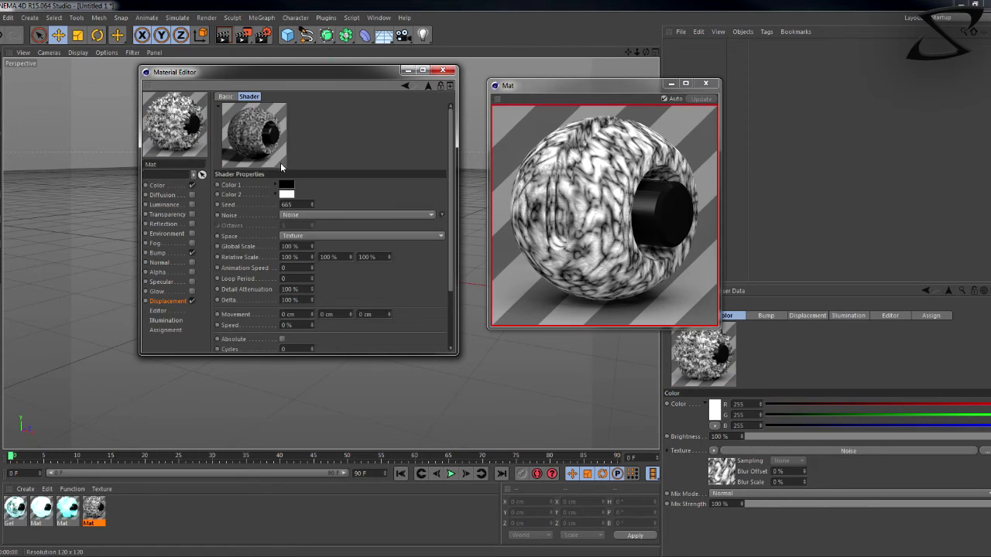
left_click(316, 214)
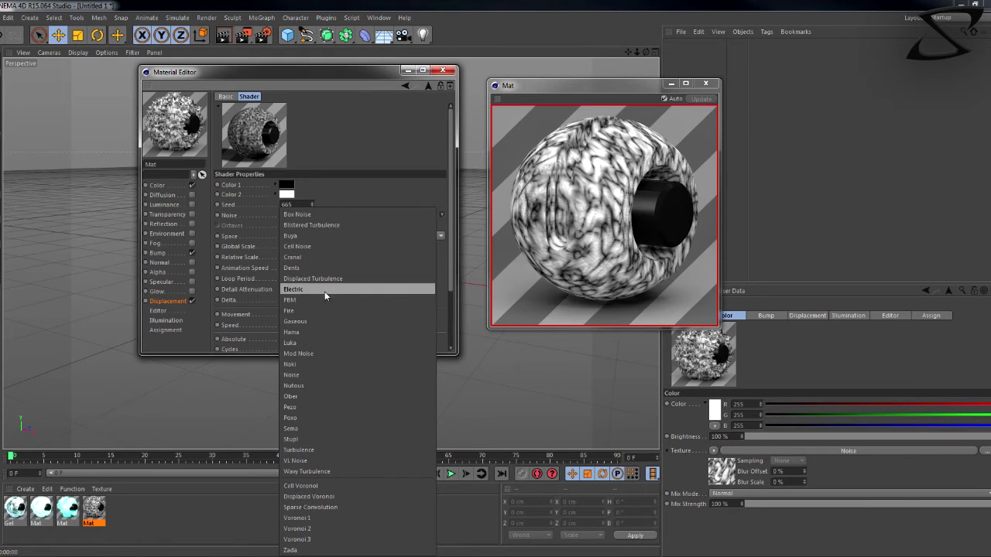
left_click(323, 288)
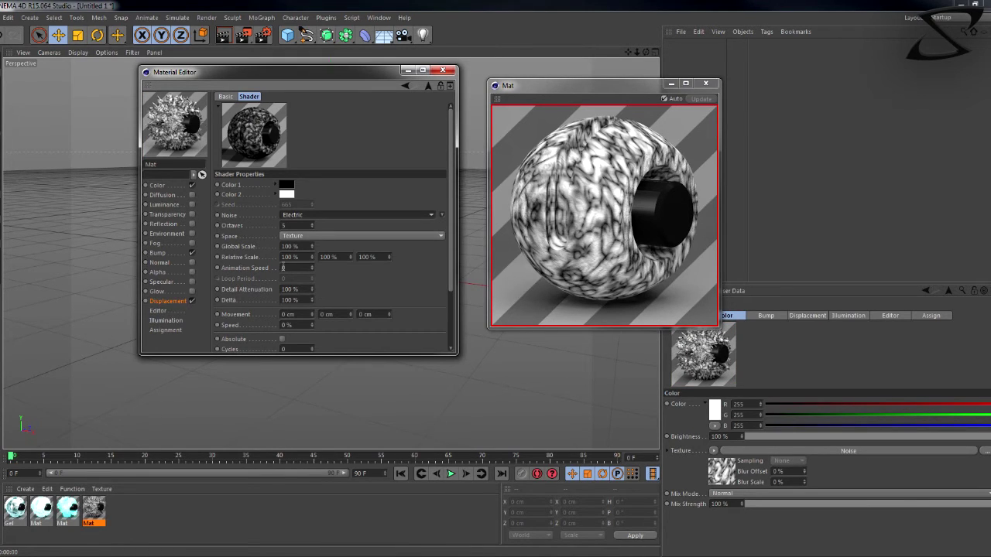
left_click(290, 247)
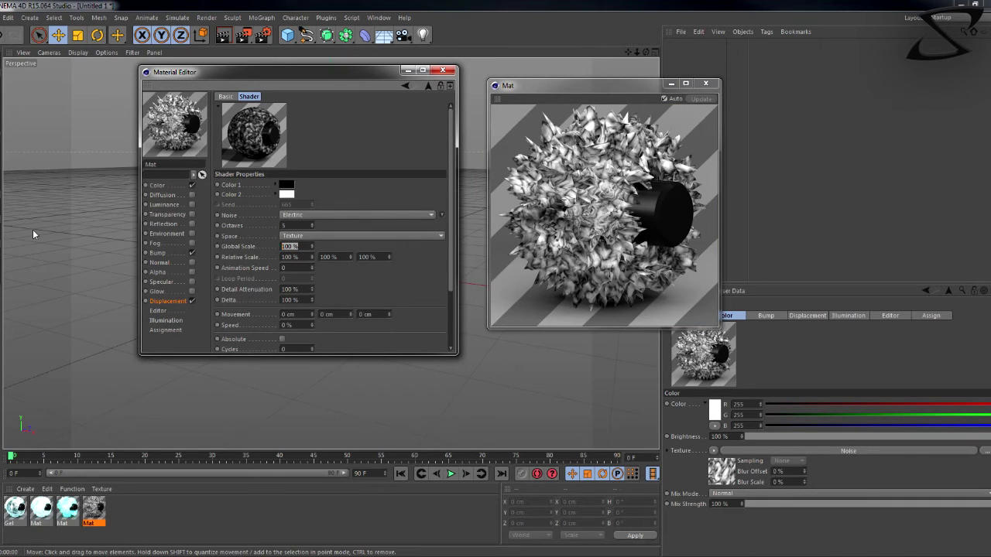
type("650")
key("Return")
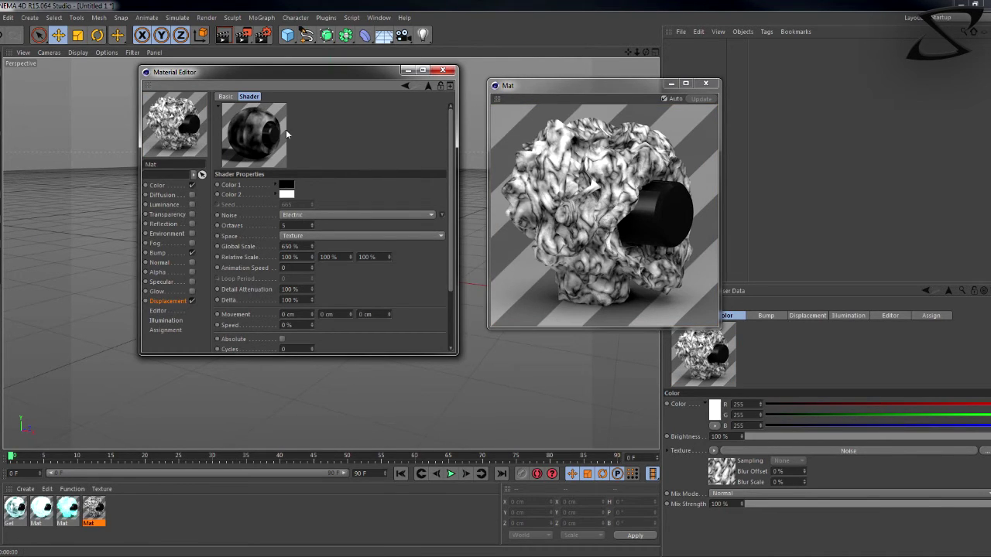
left_click(164, 301)
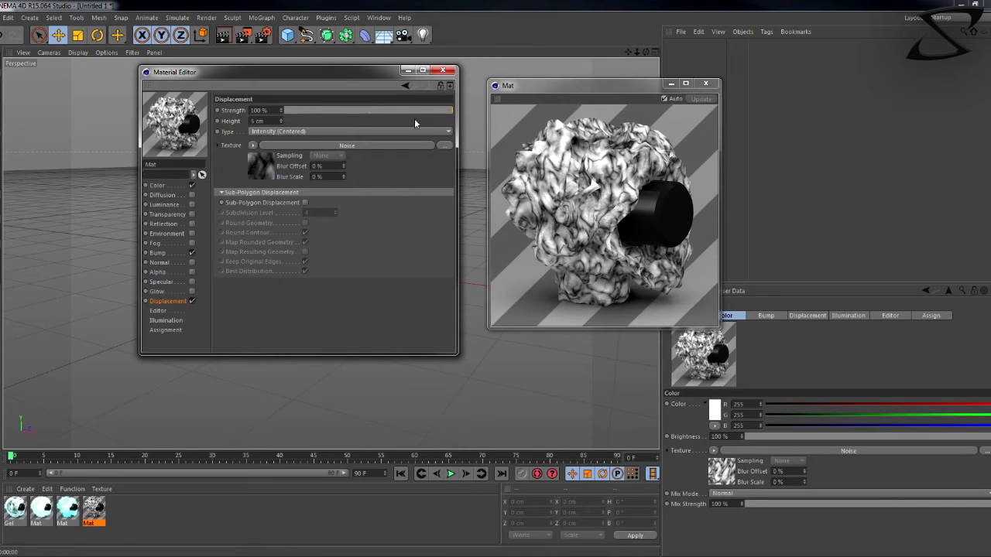
left_click_drag(414, 110, 399, 114)
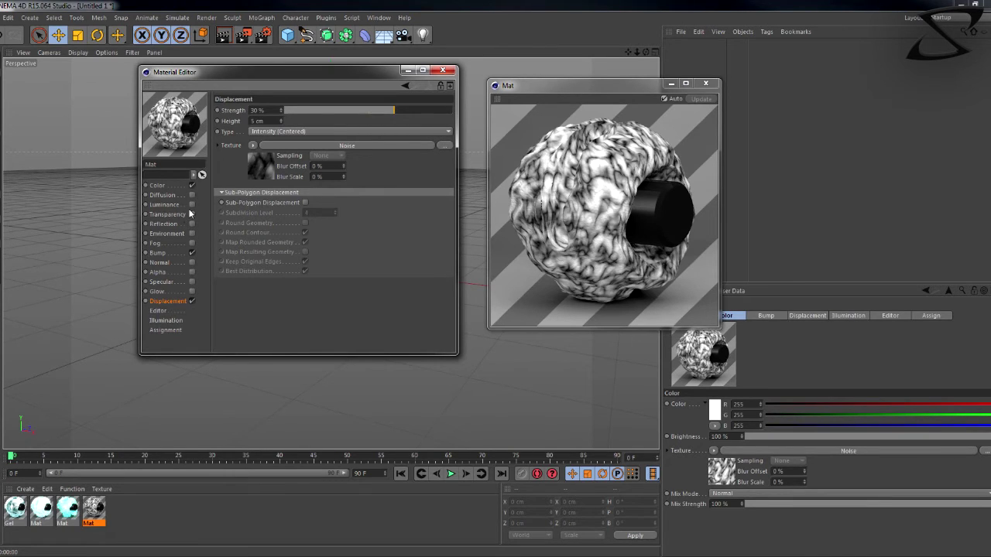
Step: Enable the Environment channel and check the other materials' Fresnel setups before returning to Mat
left_click(179, 234)
left_click(191, 233)
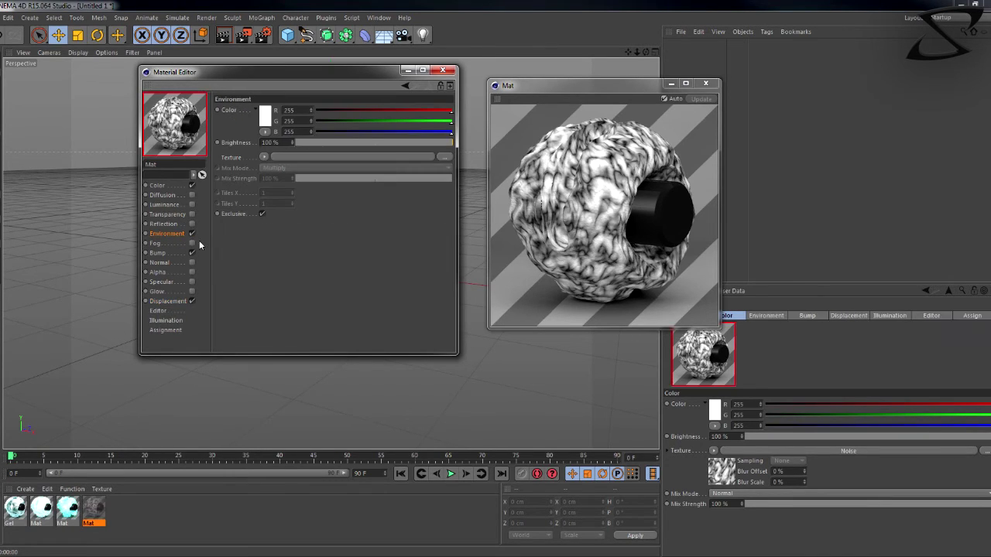
left_click(75, 513)
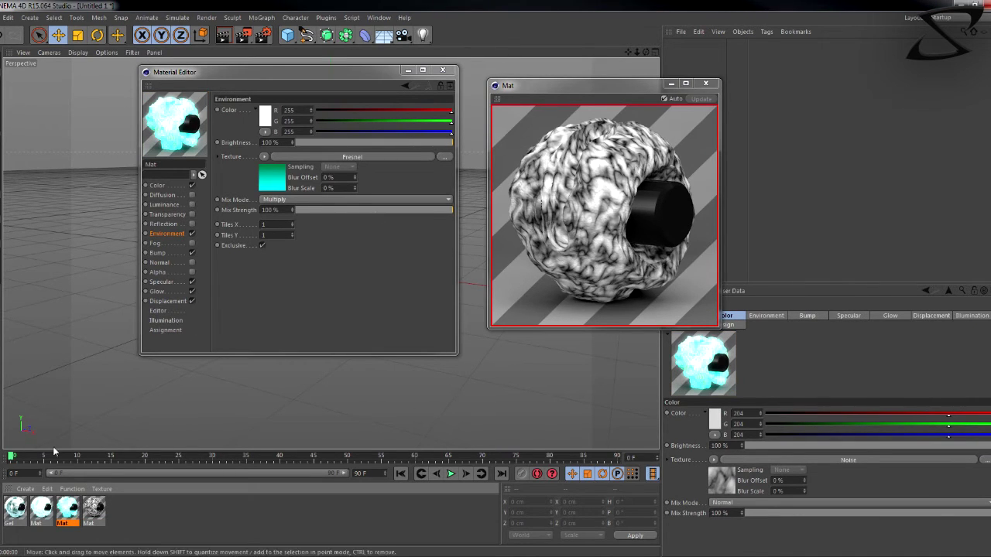
left_click(38, 511)
left_click(17, 508)
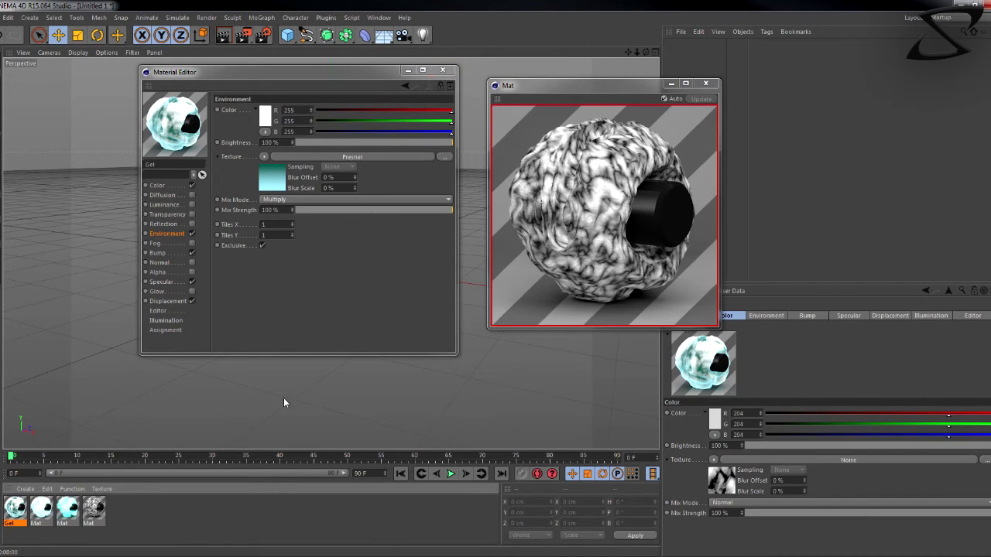
left_click(94, 507)
Step: Load a Fresnel shader into the Environment texture and make its right gradient colour cyan
left_click(264, 157)
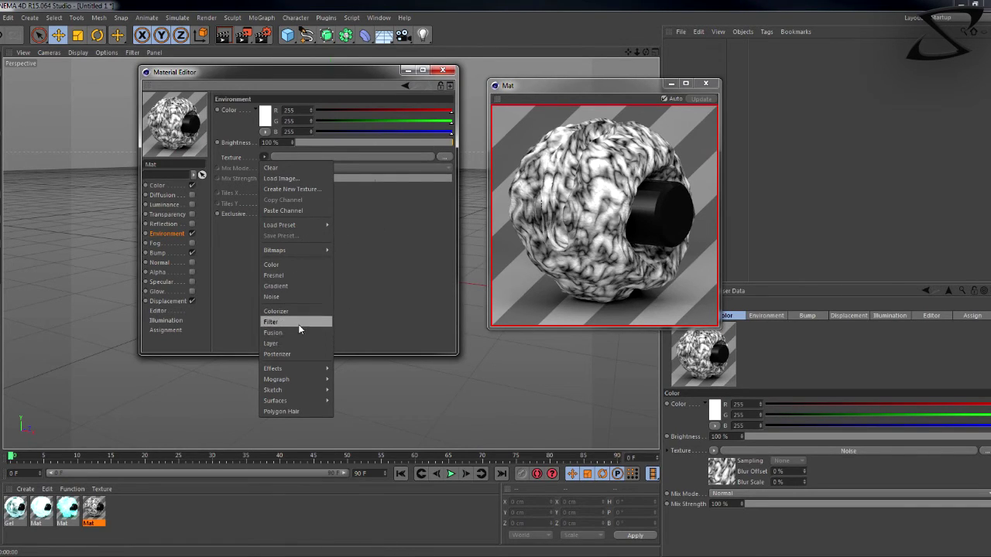
left_click(302, 274)
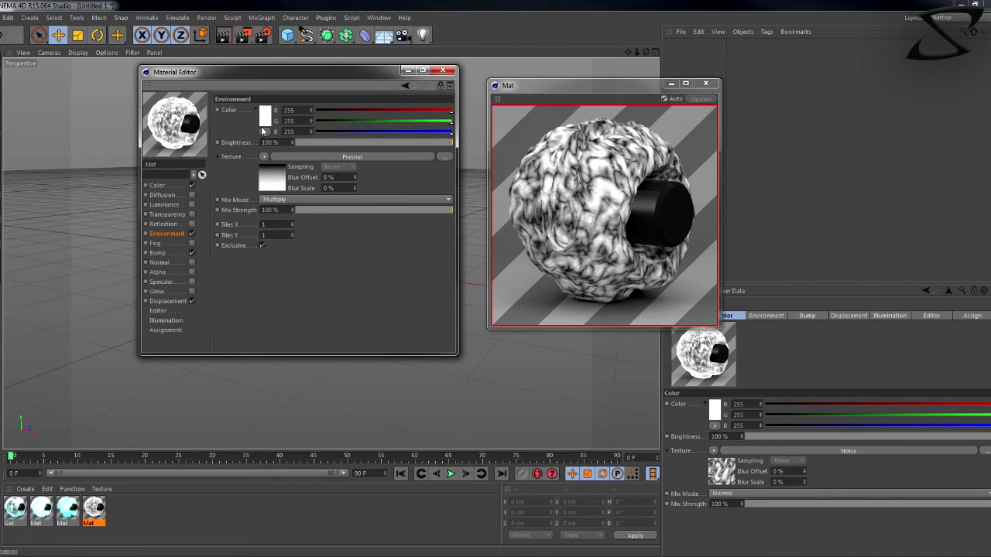
left_click(272, 171)
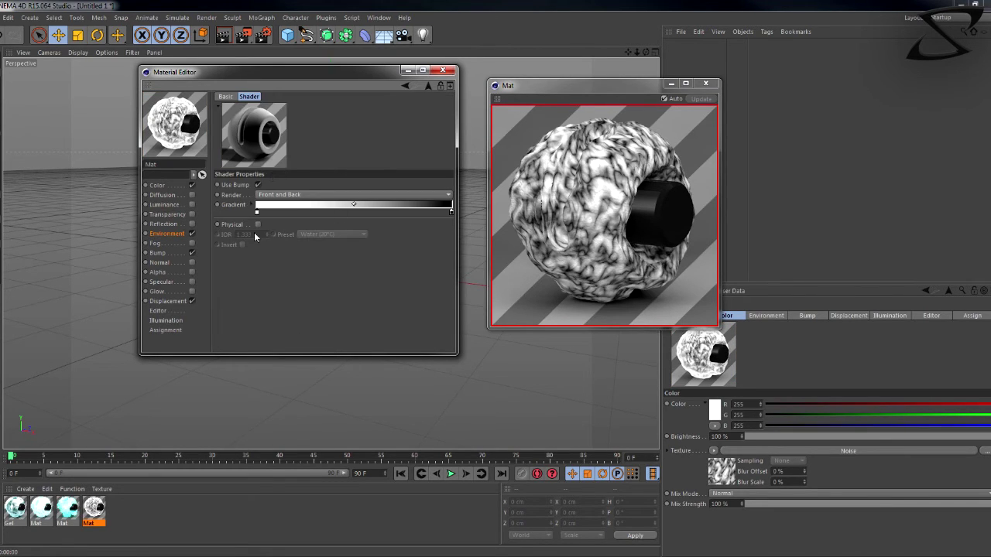
double_click(451, 211)
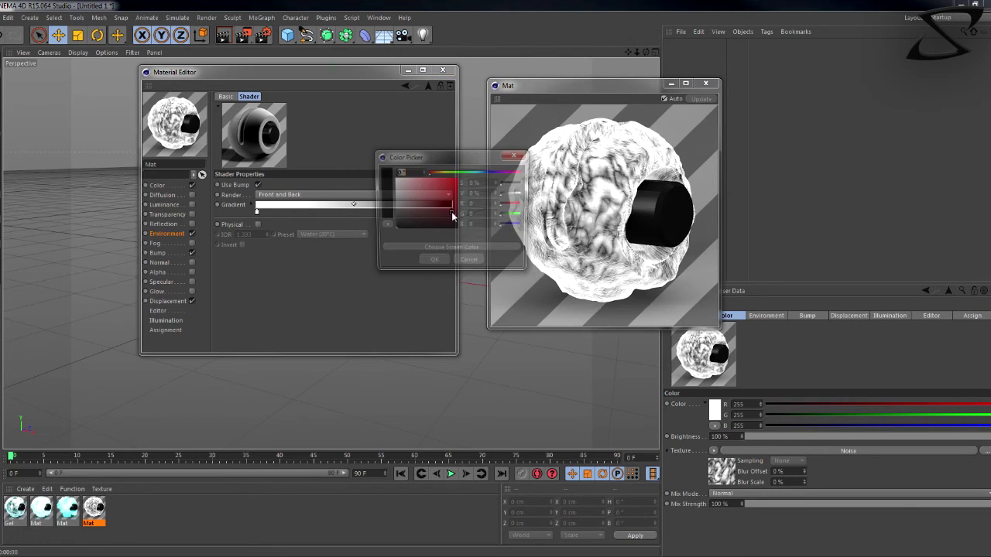
left_click(479, 172)
left_click_drag(480, 172, 523, 151)
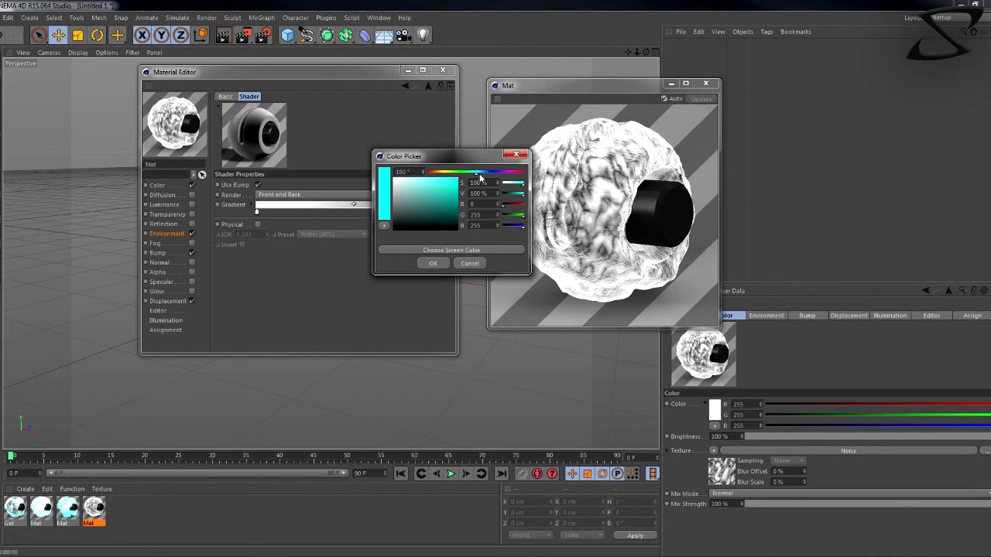
left_click(432, 263)
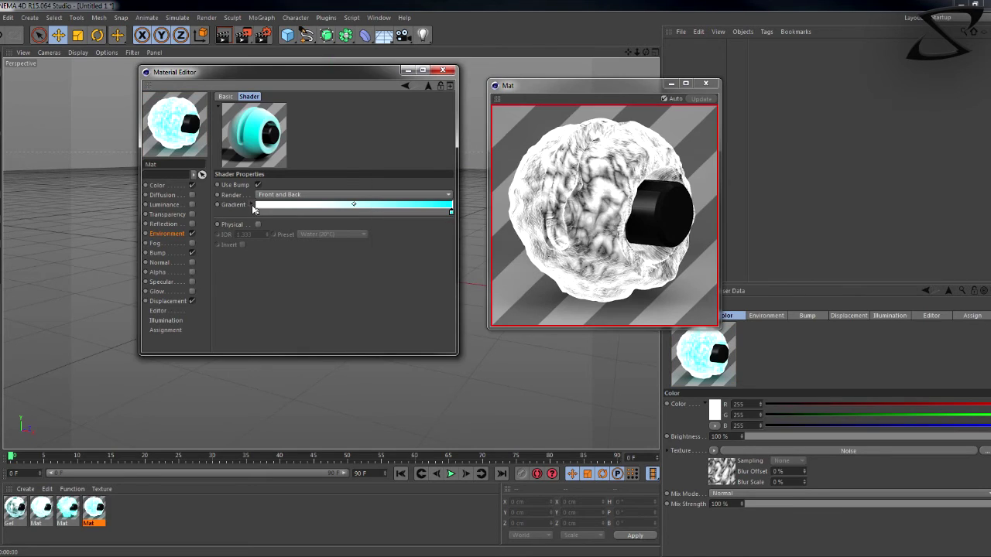
Step: Set the Fresnel gradient's left colour to a saturated teal-green
double_click(256, 213)
left_click(270, 171)
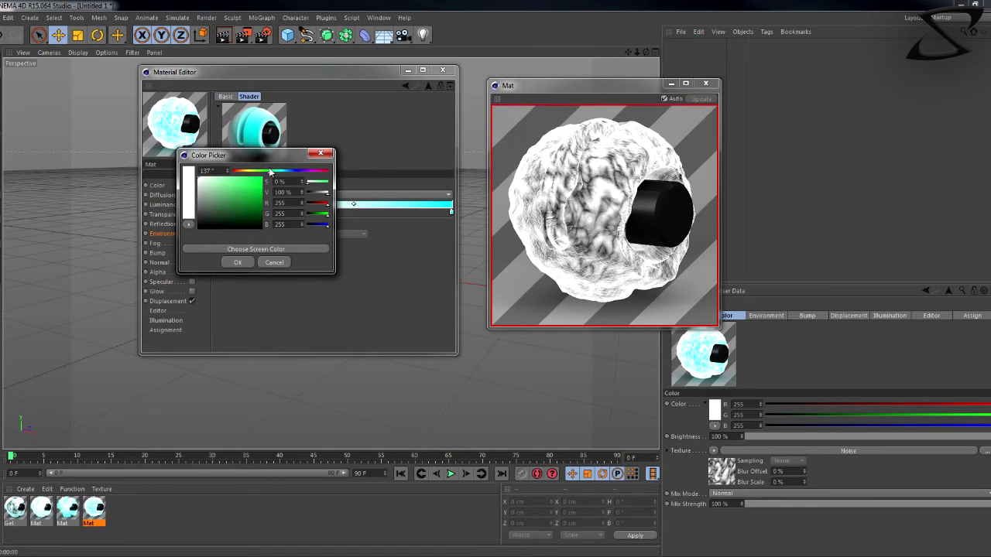
left_click_drag(270, 171, 276, 171)
left_click(260, 190)
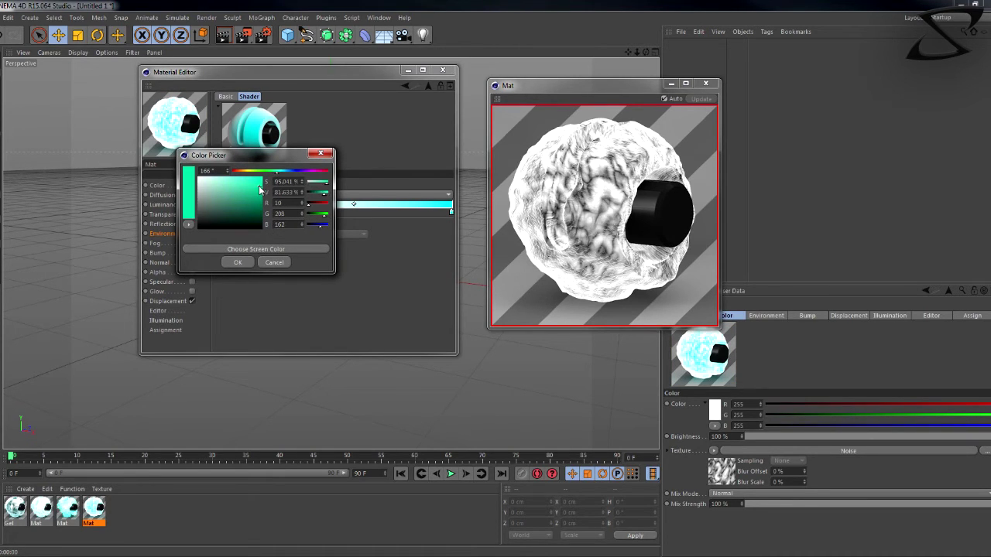
left_click(237, 262)
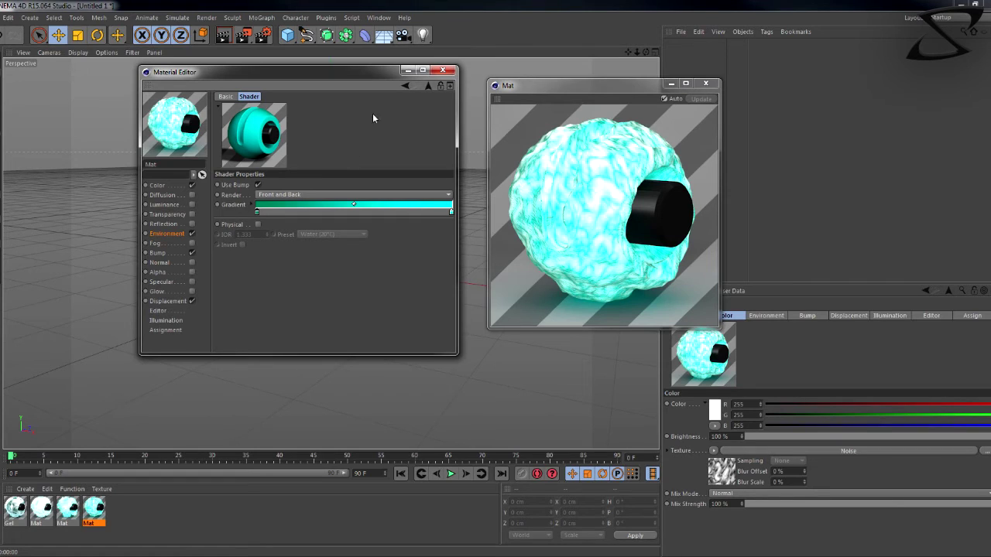
left_click(45, 503)
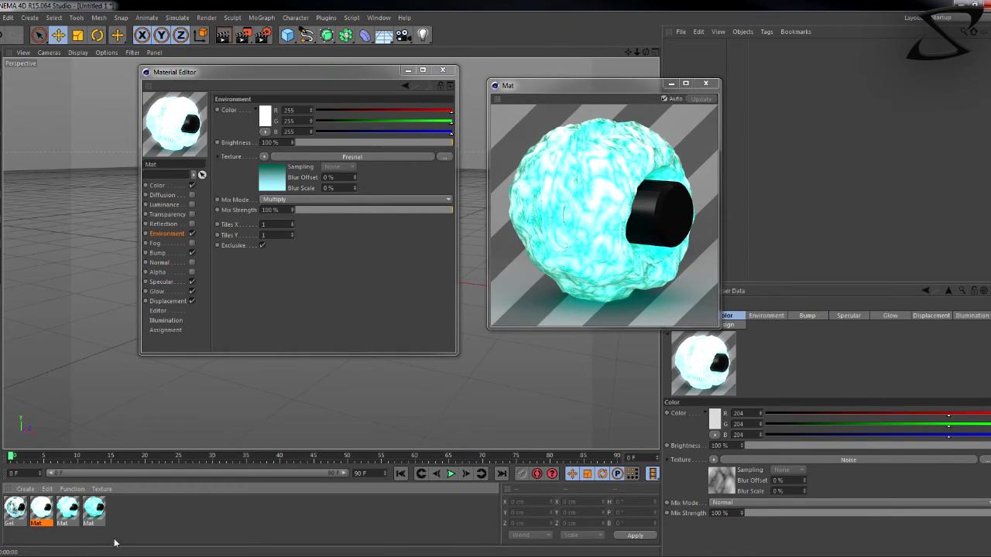
Step: Enable Glow and Specular on the fourth Mat material and set glow outer strength to 0%
left_click(96, 509)
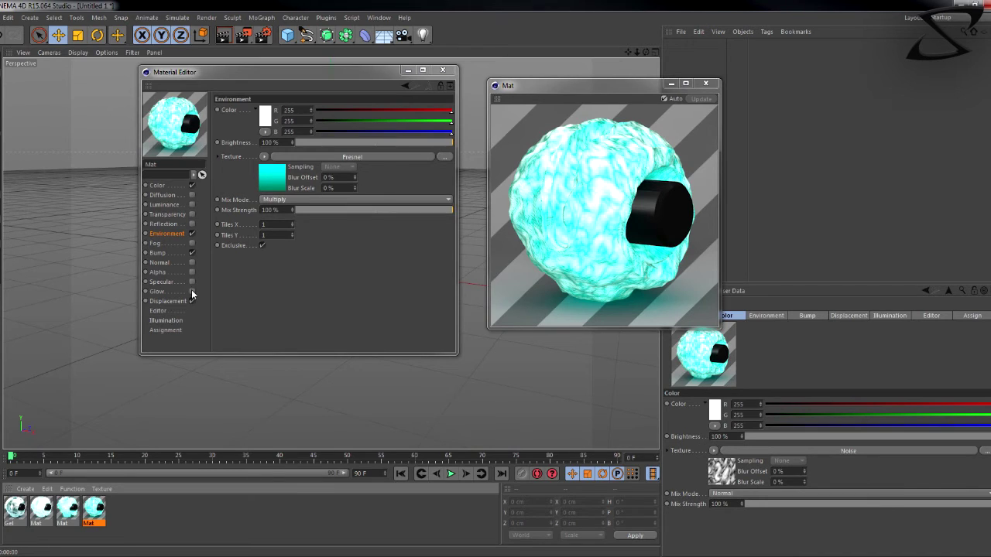
left_click(191, 292)
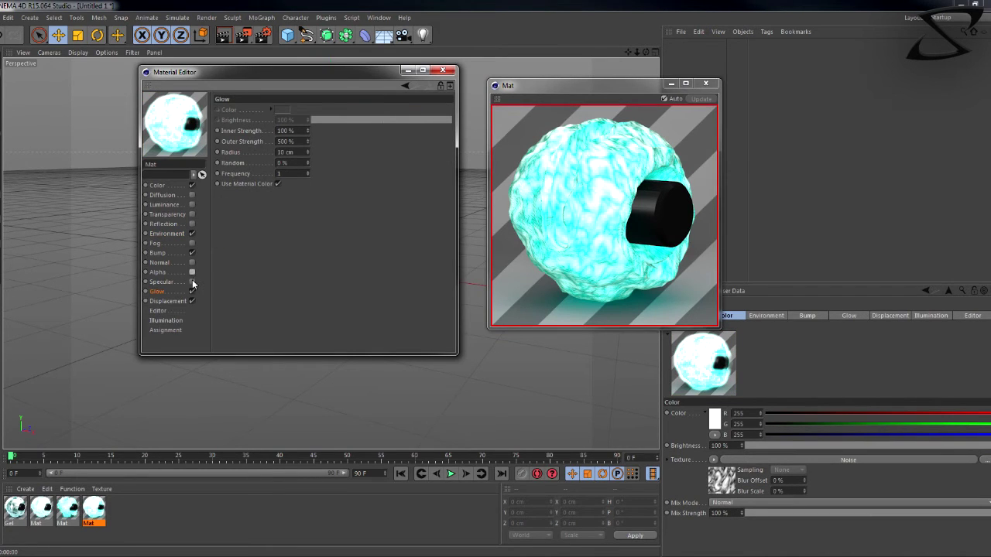
left_click(192, 282)
left_click(192, 292)
left_click(192, 292)
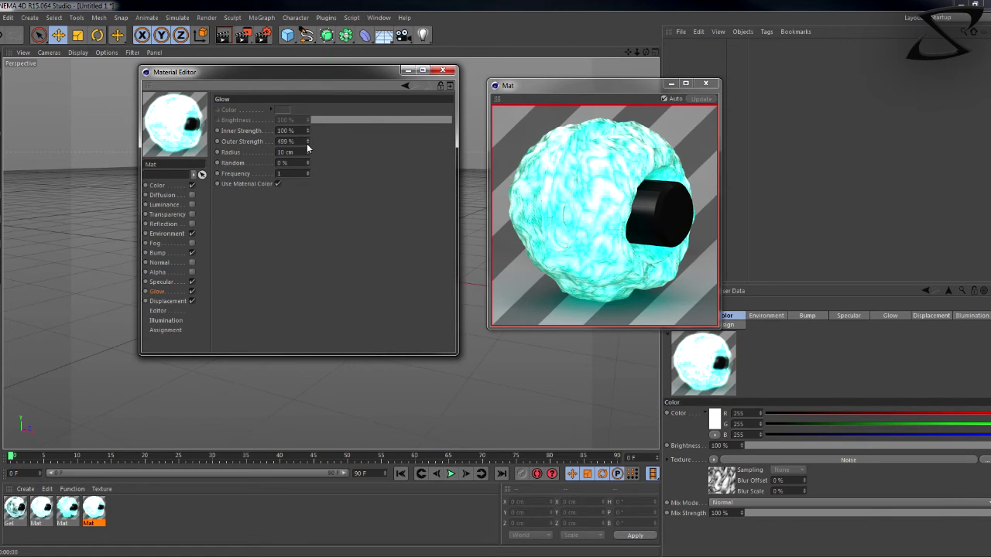
left_click_drag(307, 143, 306, 202)
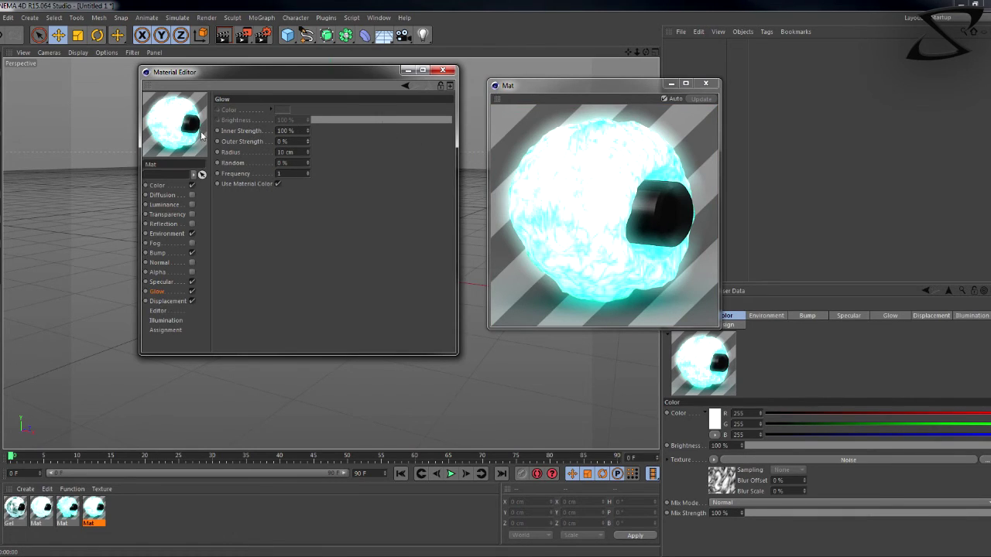
Step: Untick Use Material Color for the glow, keep it white, and lower inner strength to 13%
left_click(277, 184)
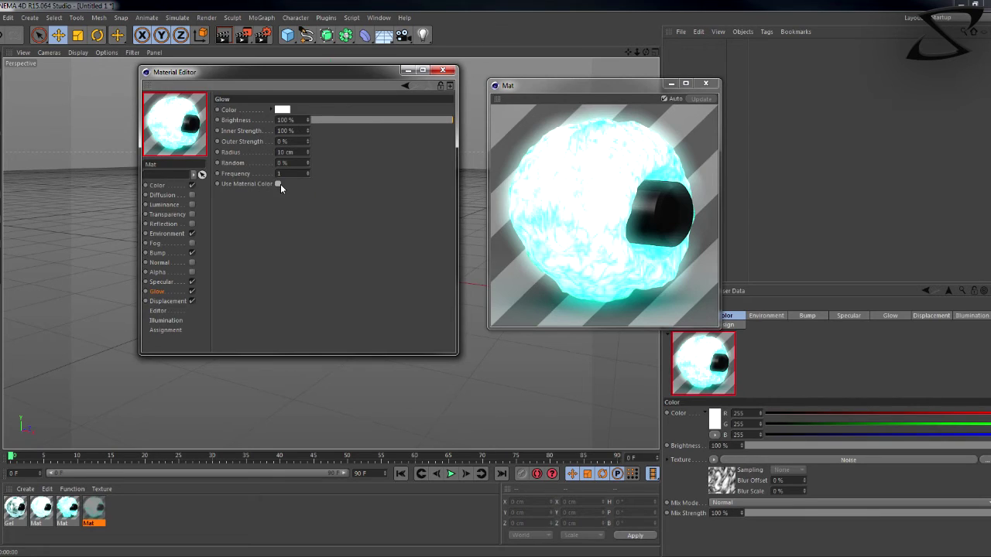
left_click(271, 110)
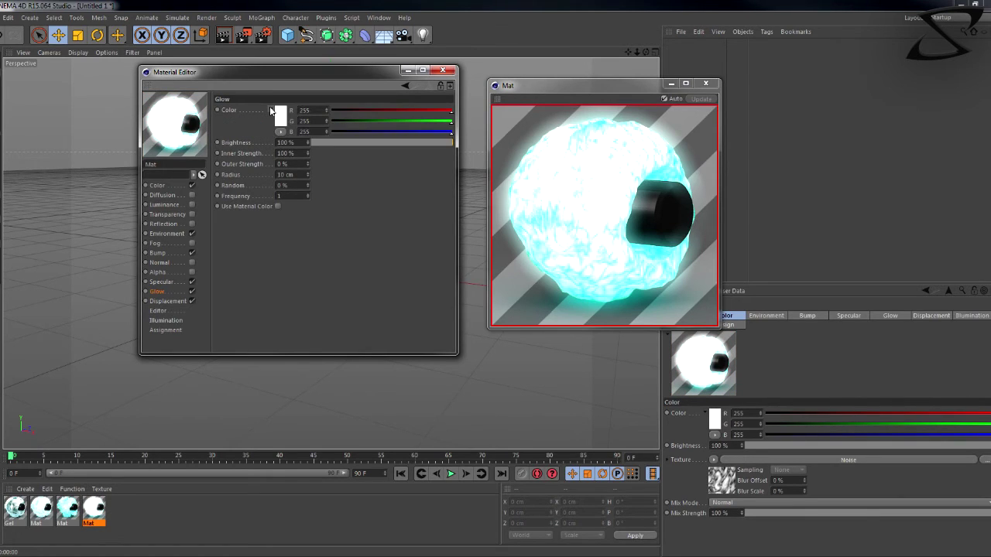
left_click(282, 132)
left_click(281, 132)
double_click(294, 153)
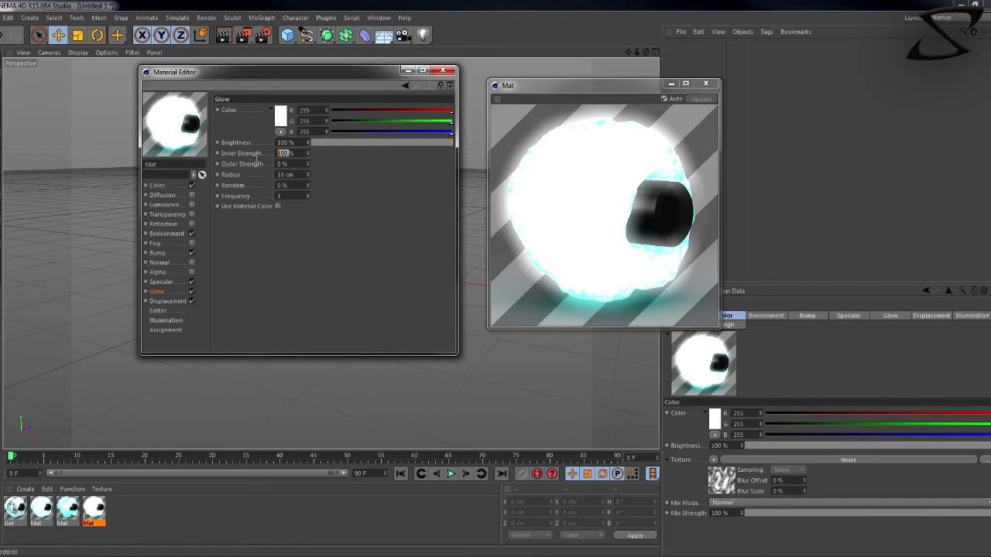
type("0")
key("Return")
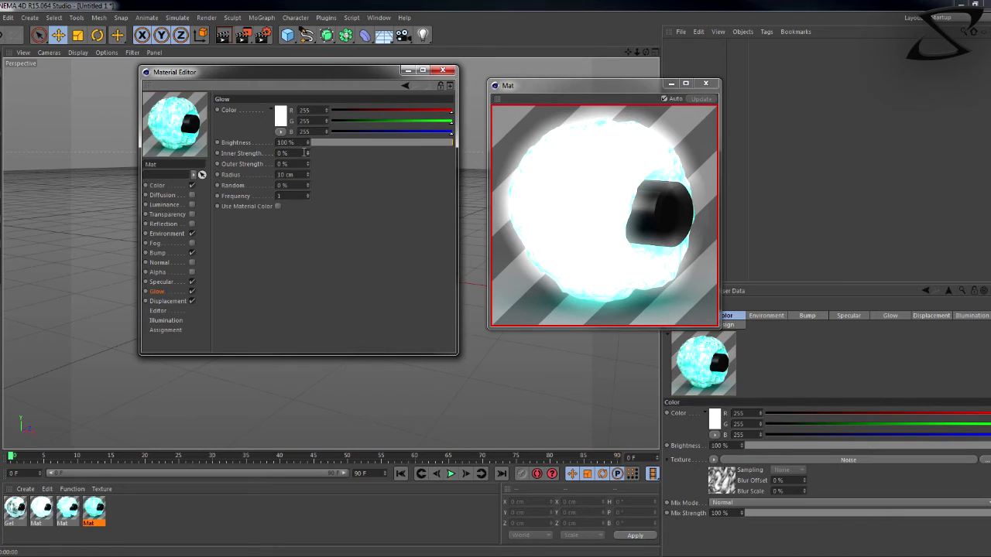
double_click(284, 153)
type("20")
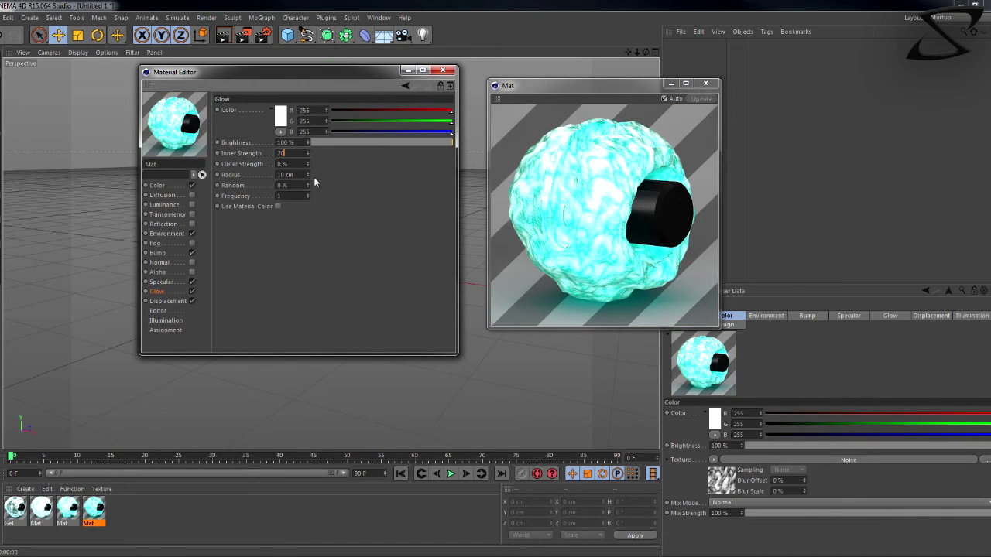
key("Return")
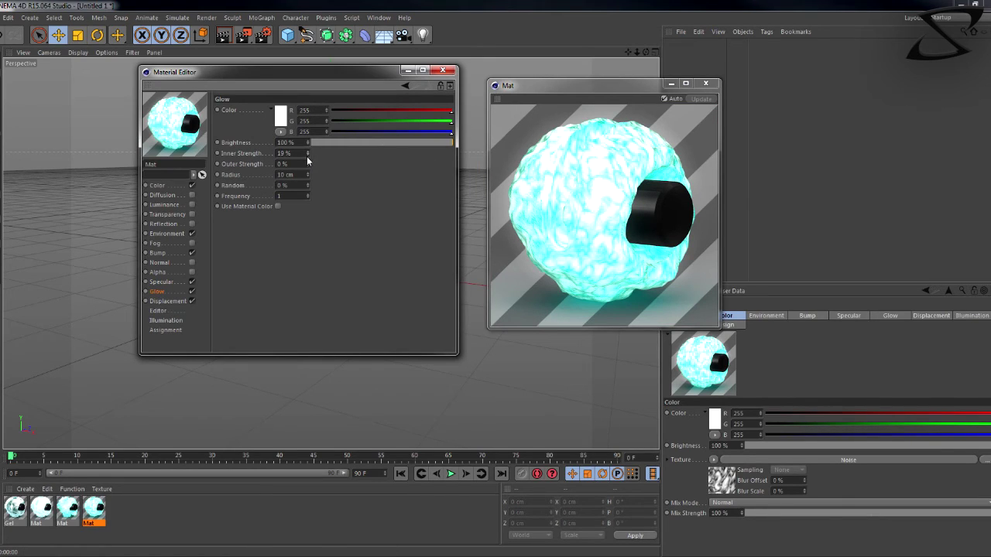
left_click_drag(307, 156, 172, 220)
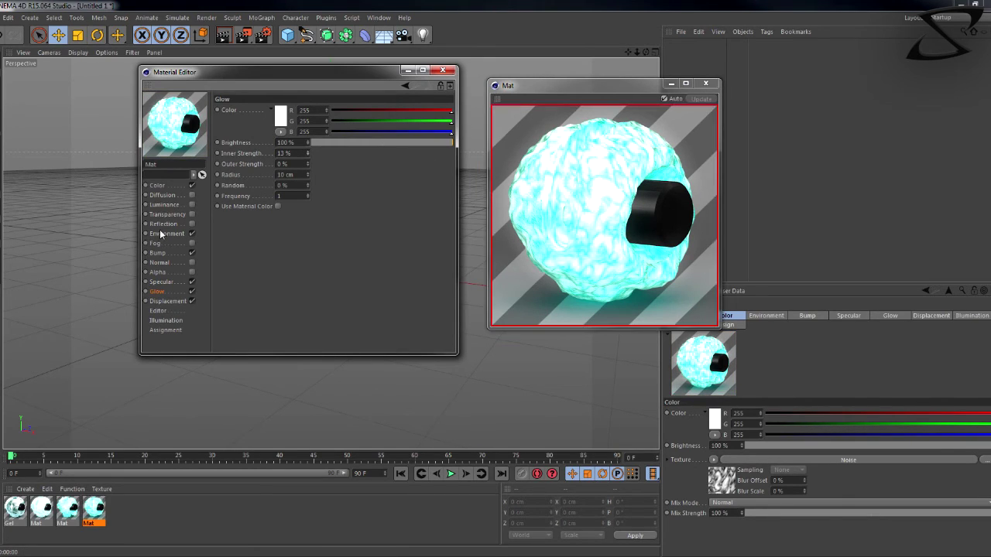
Step: Recolour the Environment Fresnel gradient to red on the right end and orange on the left
left_click(165, 234)
left_click(273, 182)
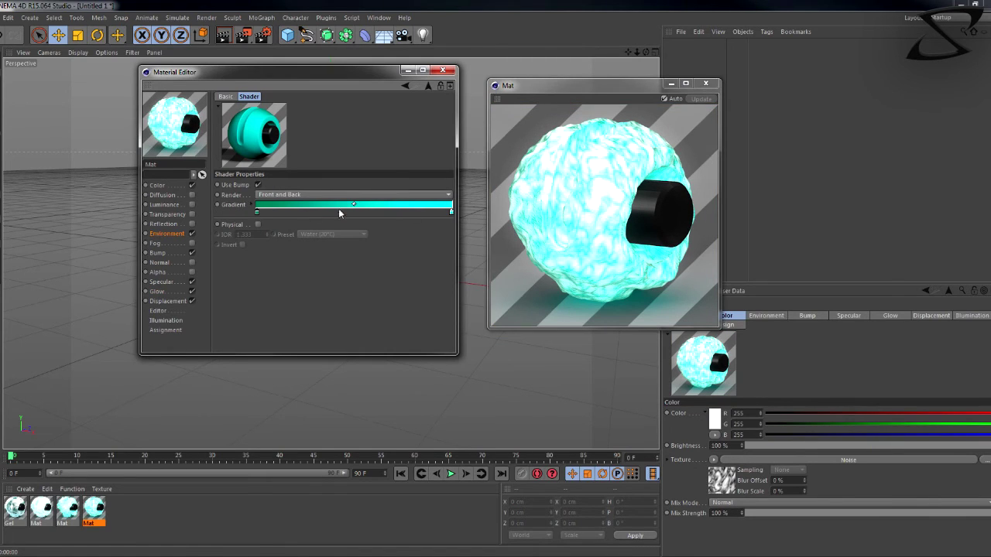
double_click(452, 212)
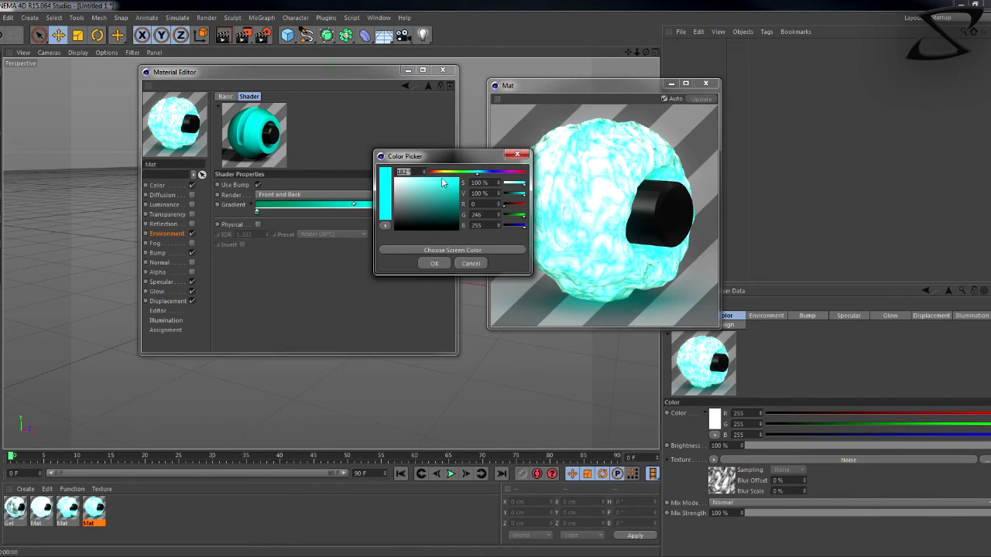
left_click_drag(441, 173, 354, 184)
left_click(433, 260)
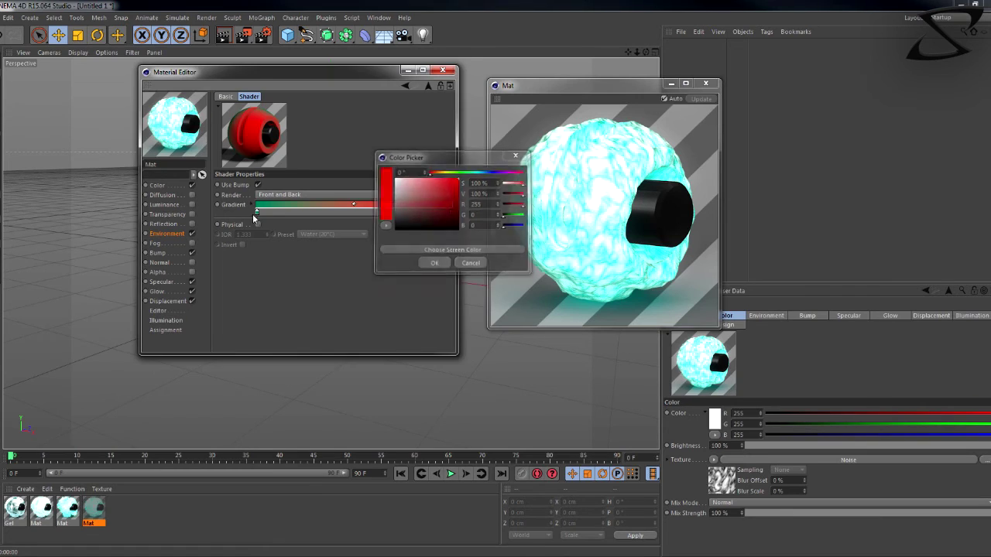
double_click(257, 210)
left_click_drag(244, 173, 243, 172)
left_click(263, 176)
left_click(254, 261)
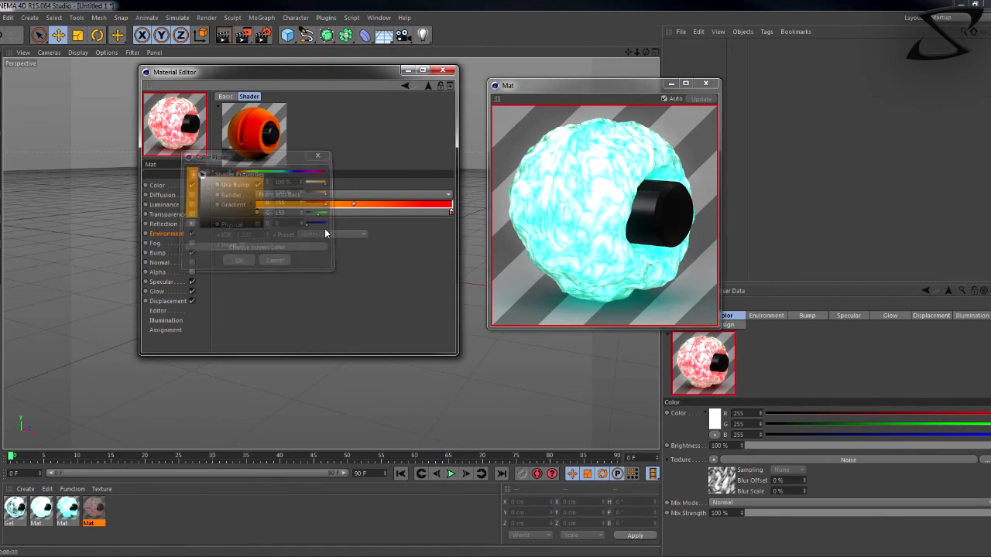
Step: Try red as the Noise Color 2 in the Color channel, then undo it back to white
left_click(157, 185)
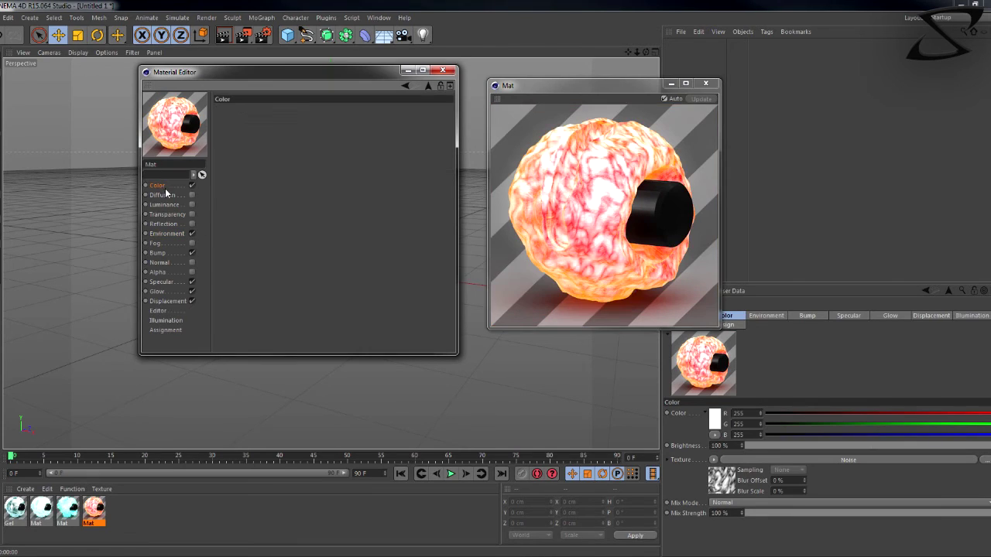
left_click(276, 172)
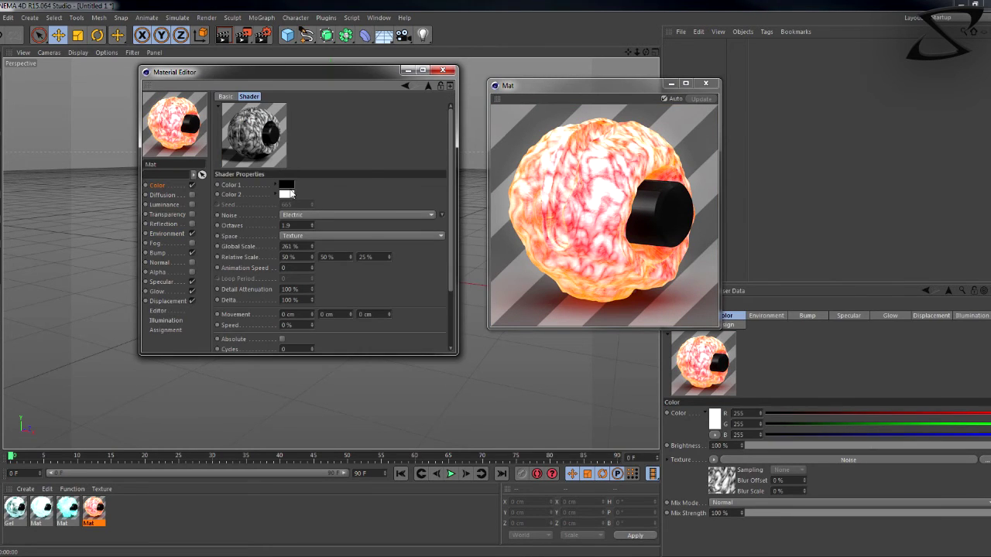
left_click(288, 194)
left_click(279, 153)
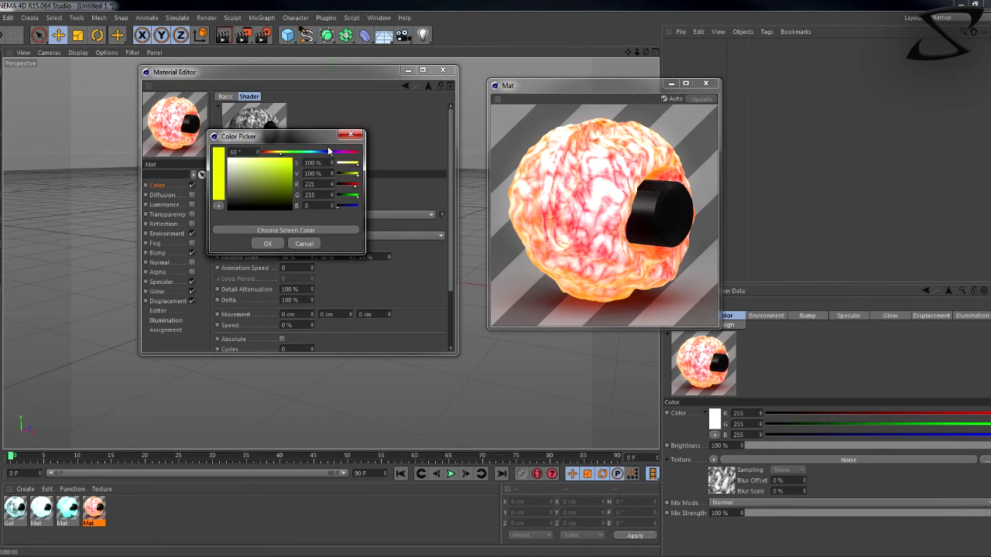
left_click(262, 153)
left_click(264, 243)
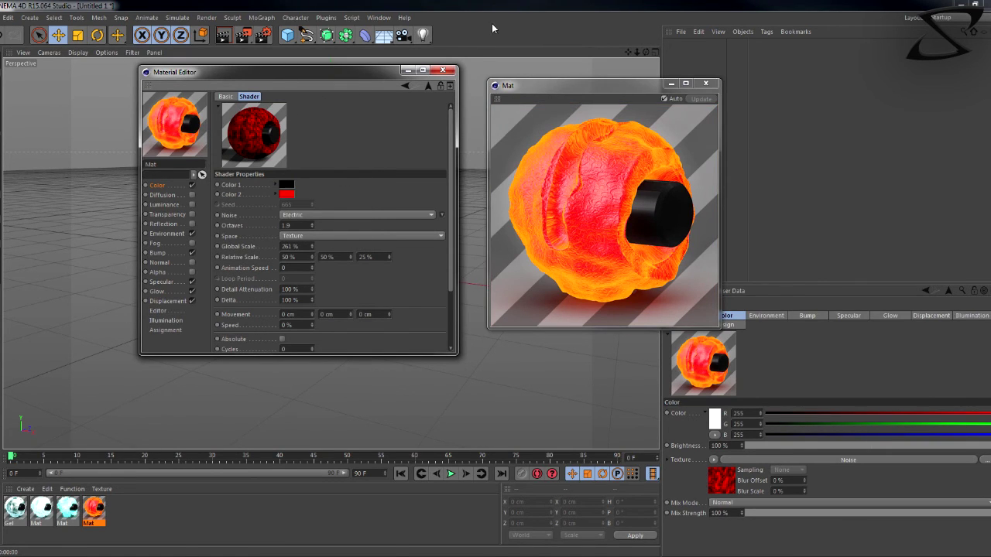
key("ctrl+z")
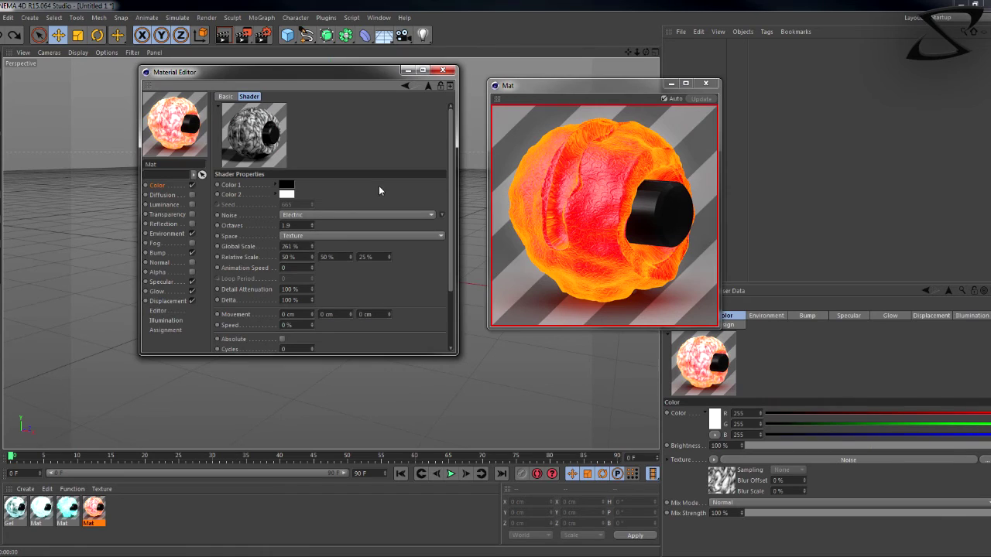
key("BackSpace")
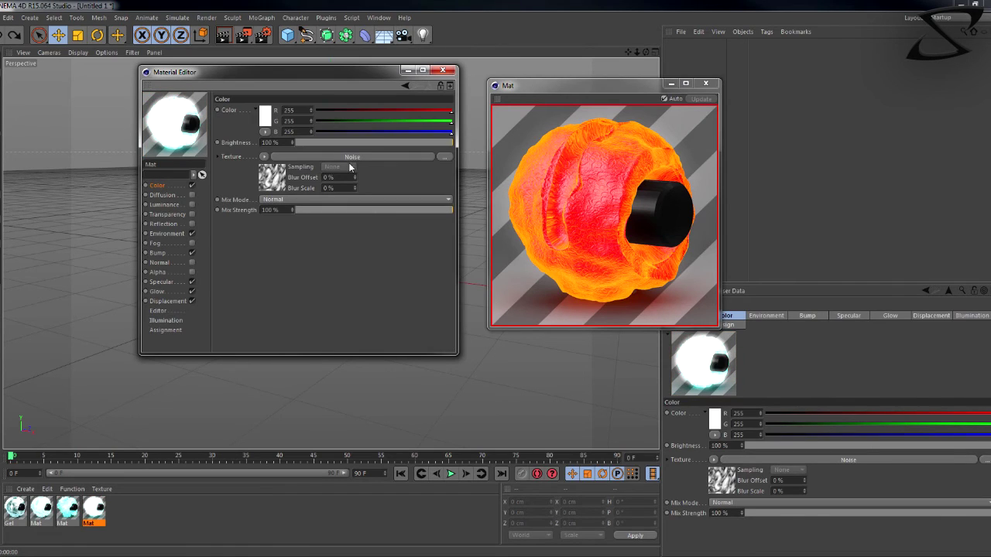
Step: Close the editor and preview render, check Gel's Noise shader, then uncheck Glow on Mat
left_click(442, 70)
left_click(705, 83)
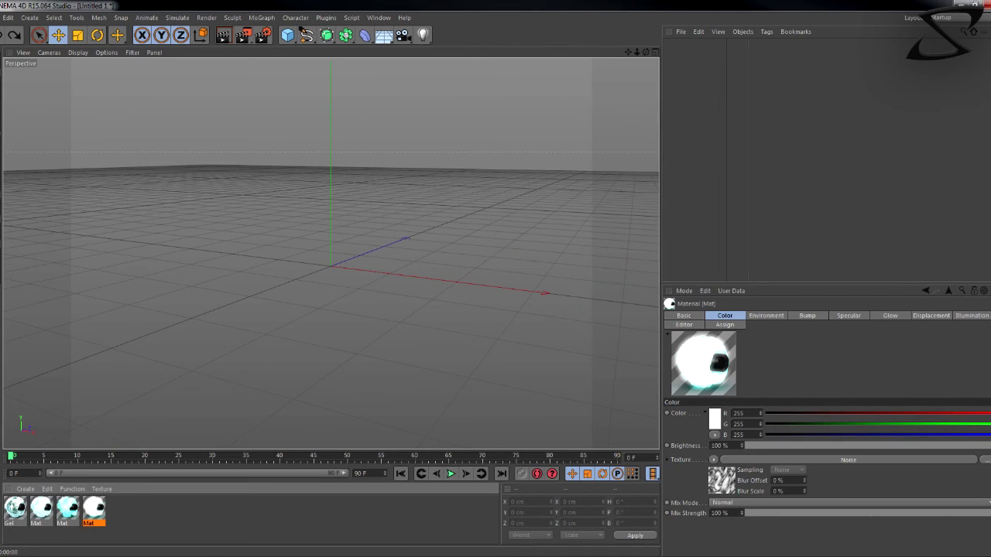
double_click(16, 511)
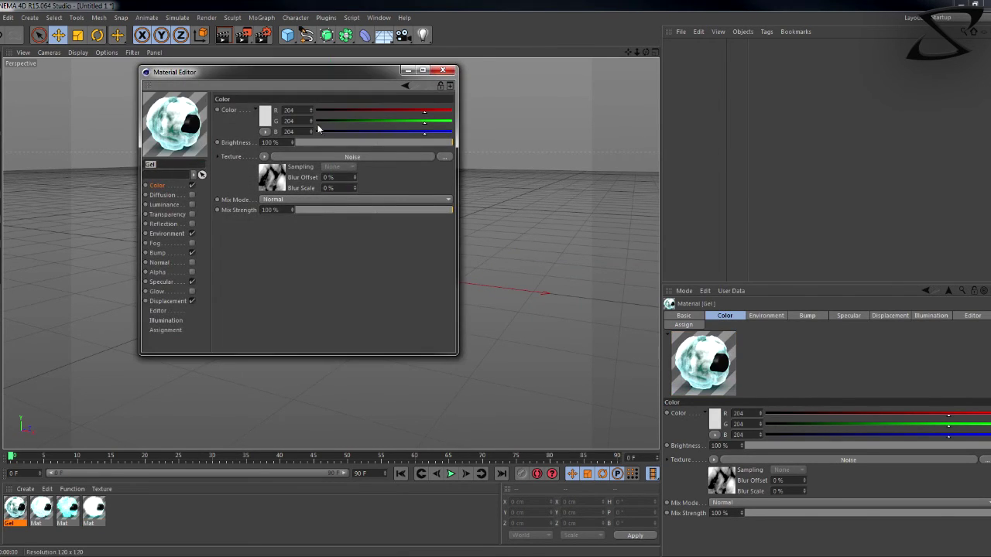
left_click(272, 178)
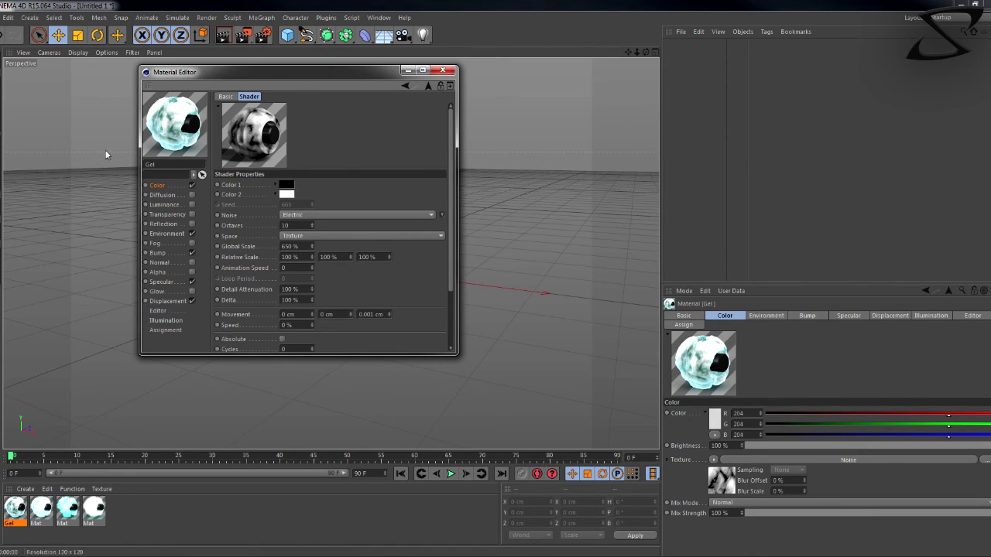
left_click(93, 509)
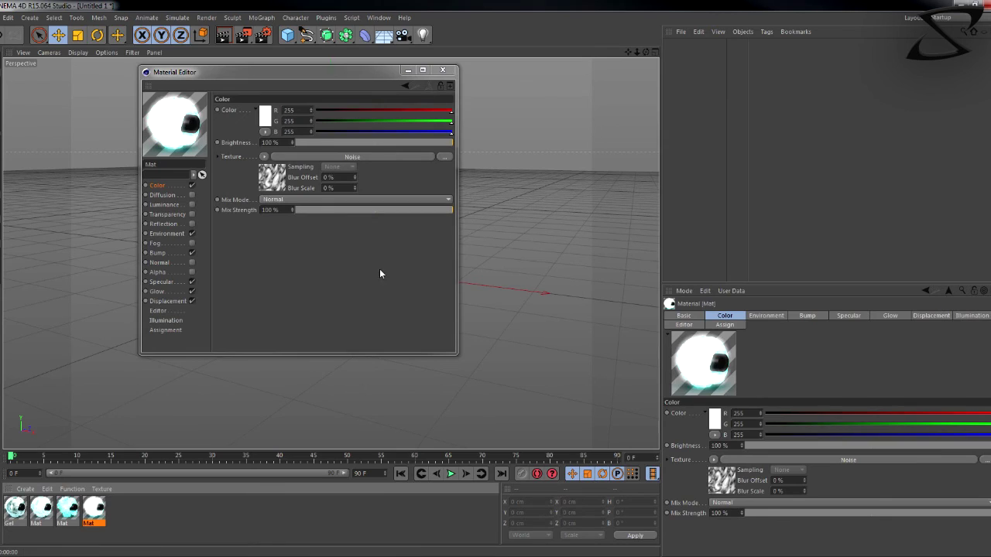
left_click(192, 292)
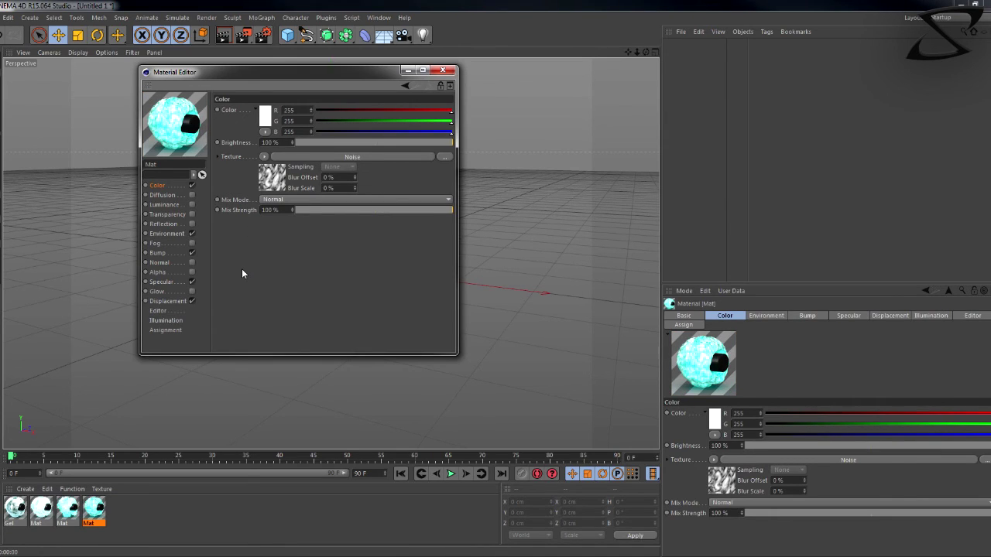